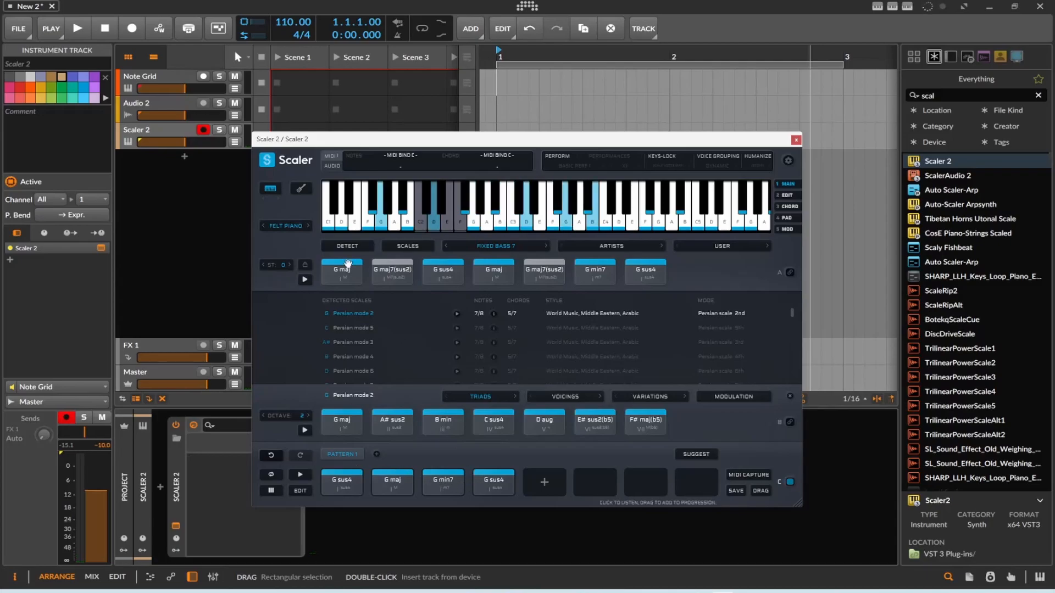
# Audition the chords bound to neighbouring low keys on Scaler 2's keyboard.
pyautogui.click(437, 227)
pyautogui.click(447, 227)
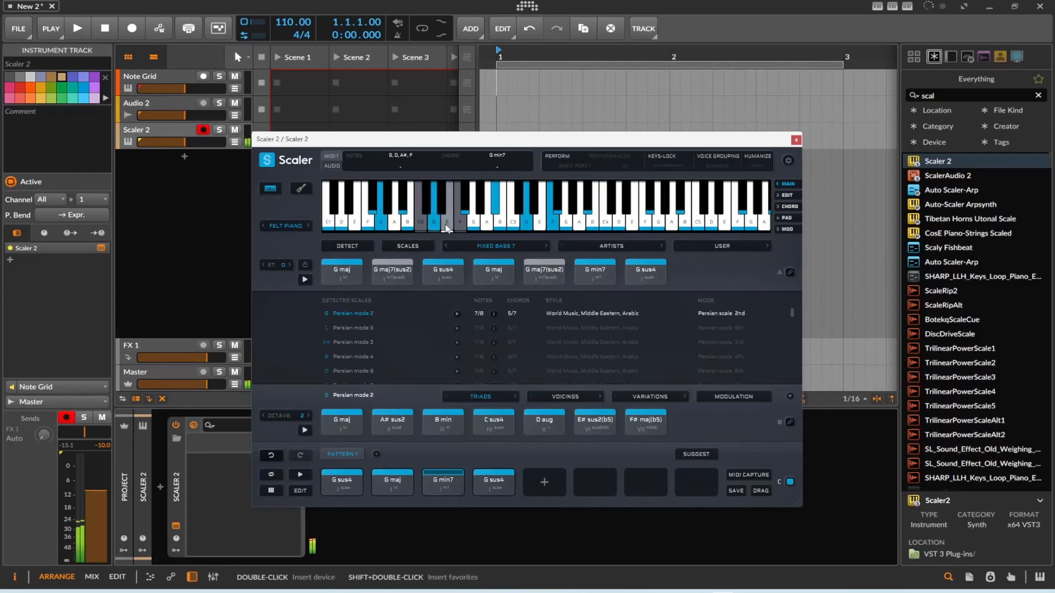
pyautogui.click(459, 227)
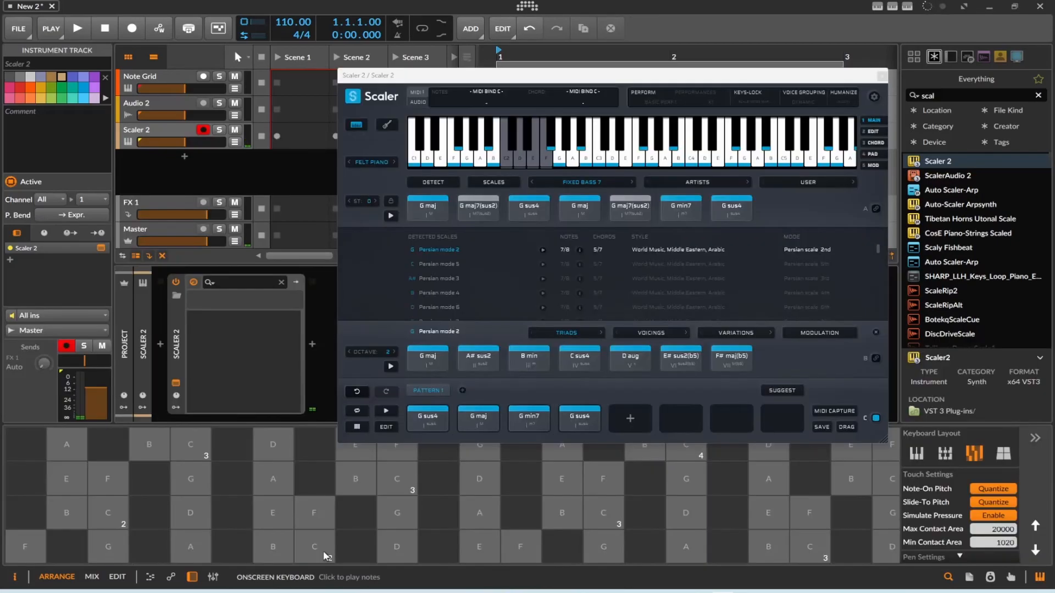
# Trigger Scaler 2's bound chords by playing several low notes on the onscreen touch keyboard.
pyautogui.click(323, 551)
pyautogui.click(409, 552)
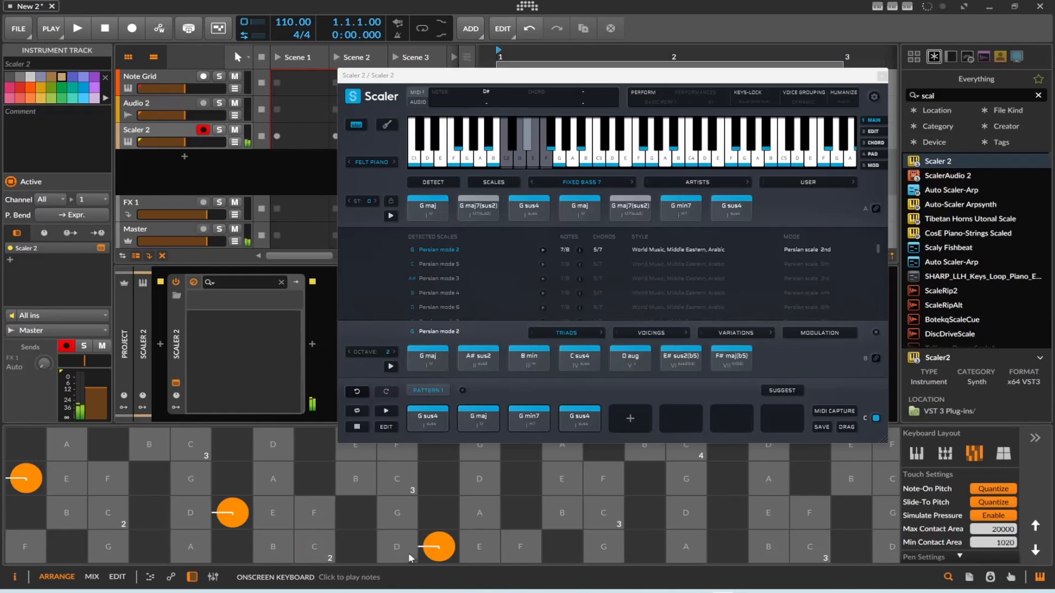
pyautogui.click(490, 548)
pyautogui.click(511, 549)
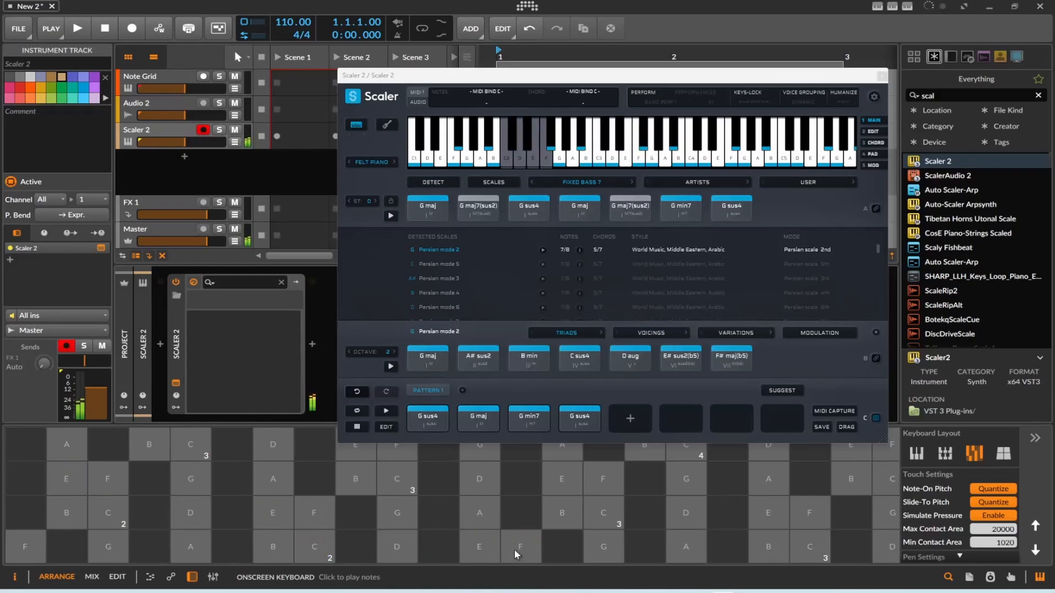
# Set the Scaler 2 track's note input to the Note Grid track.
pyautogui.click(58, 317)
pyautogui.moveTo(82, 451)
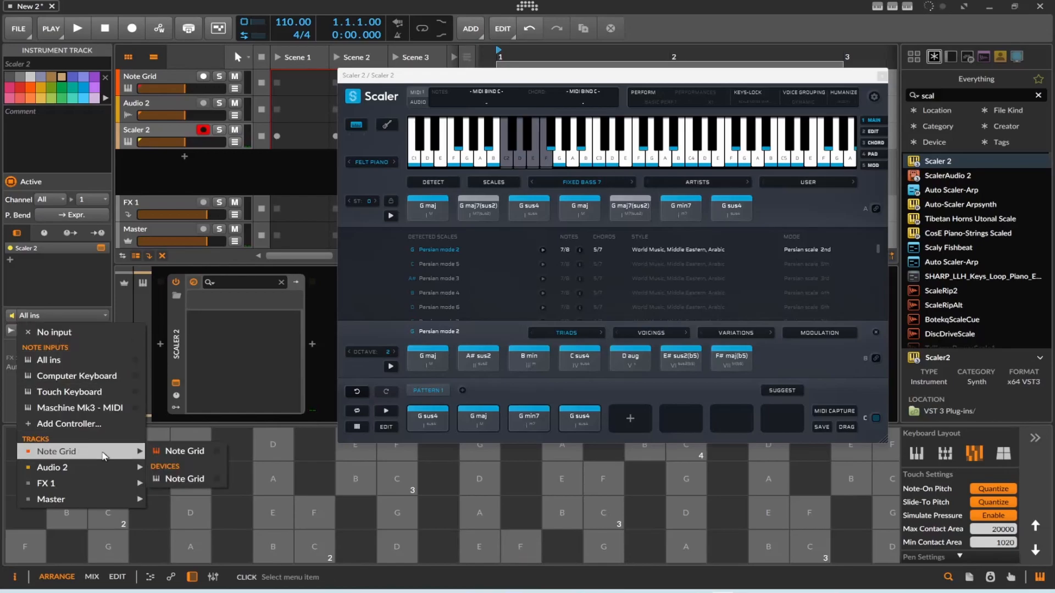
pyautogui.click(170, 447)
# Move the Scaler 2 plugin window off the tracks, select the Scaler 2 track and close the plugin window.
pyautogui.moveTo(684, 80); pyautogui.dragTo(605, 222)
pyautogui.click(143, 131)
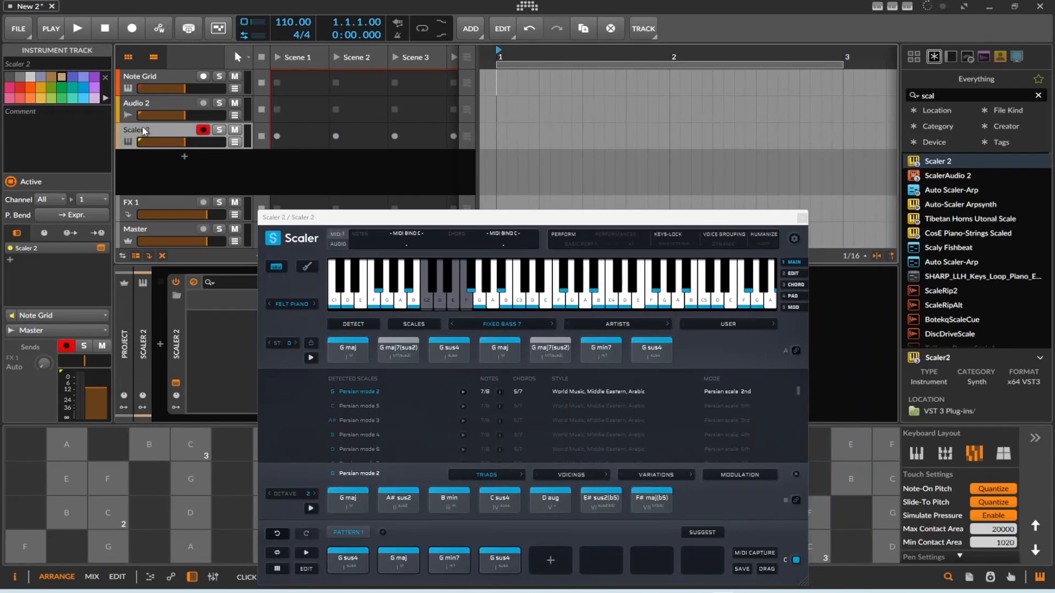
pyautogui.click(803, 220)
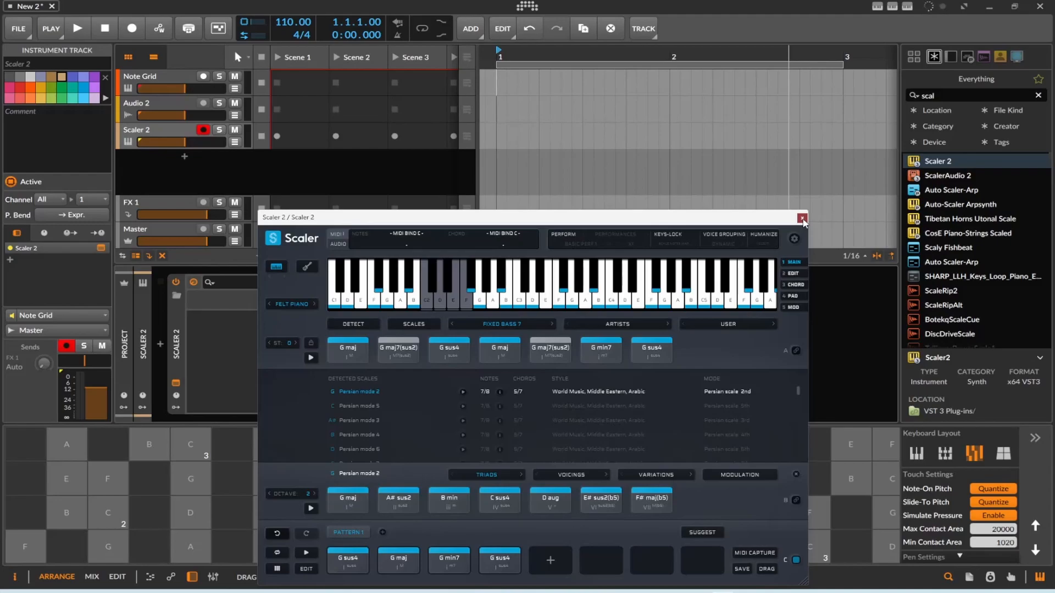
pyautogui.click(802, 219)
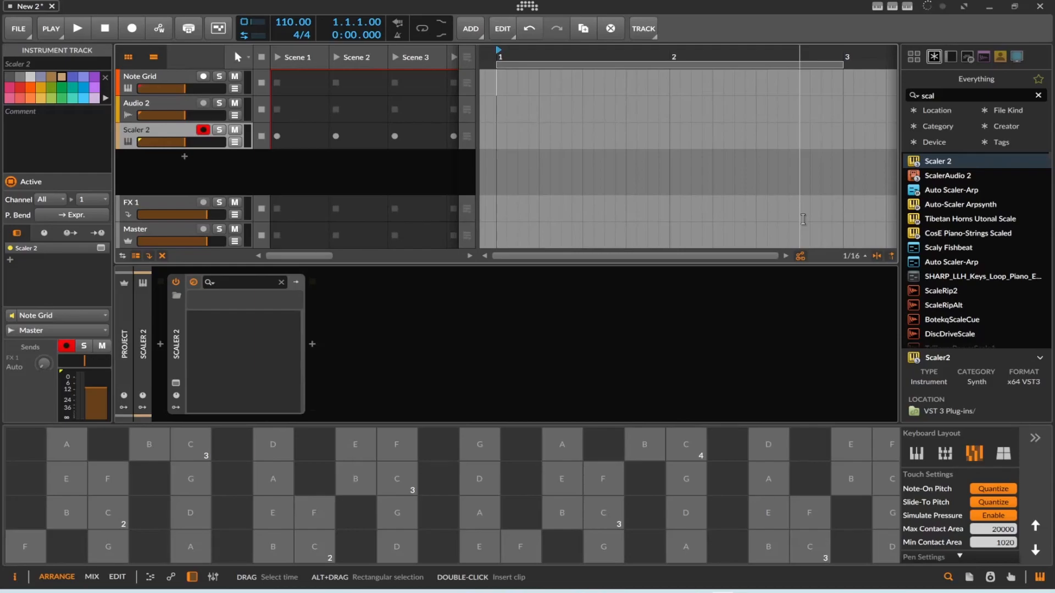
# Open the Note Grid track's patch for editing and move the Note In module away from Note Out, aligned level with it.
pyautogui.click(177, 77)
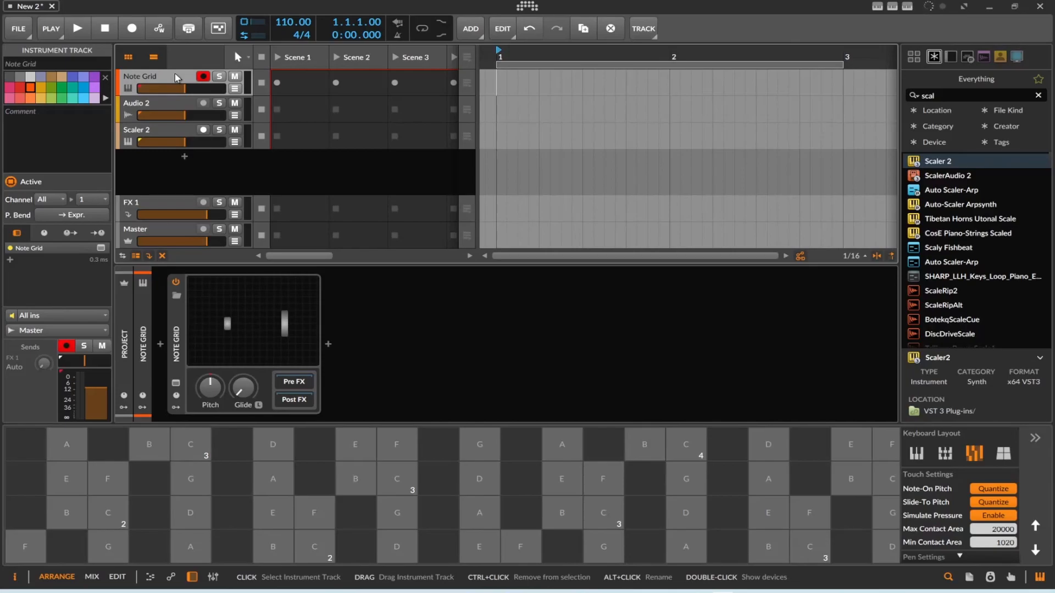
pyautogui.click(311, 308)
pyautogui.moveTo(305, 305); pyautogui.dragTo(266, 327)
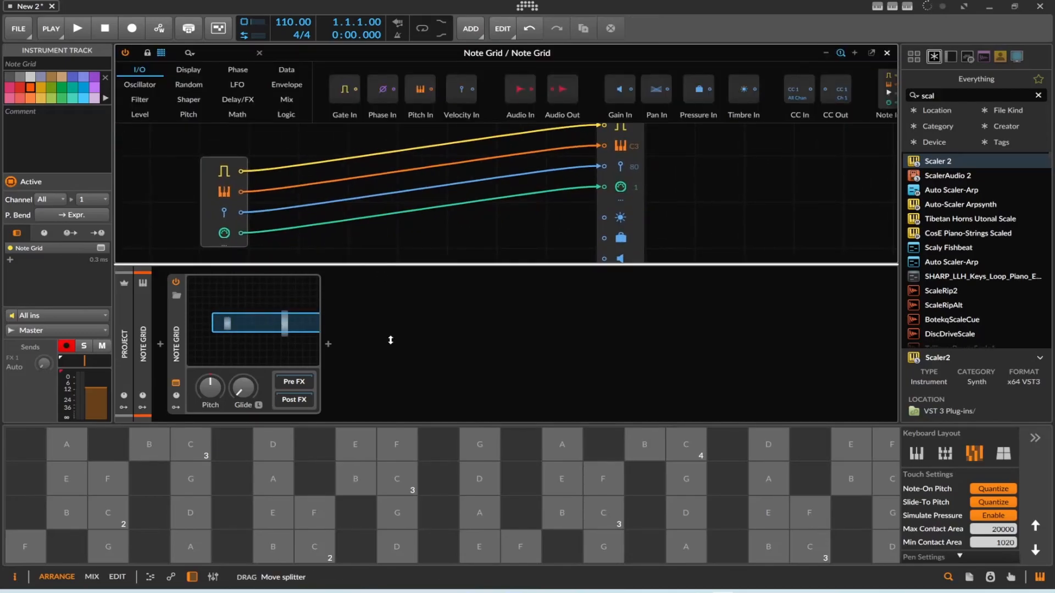
pyautogui.scroll(2, 440, 223)
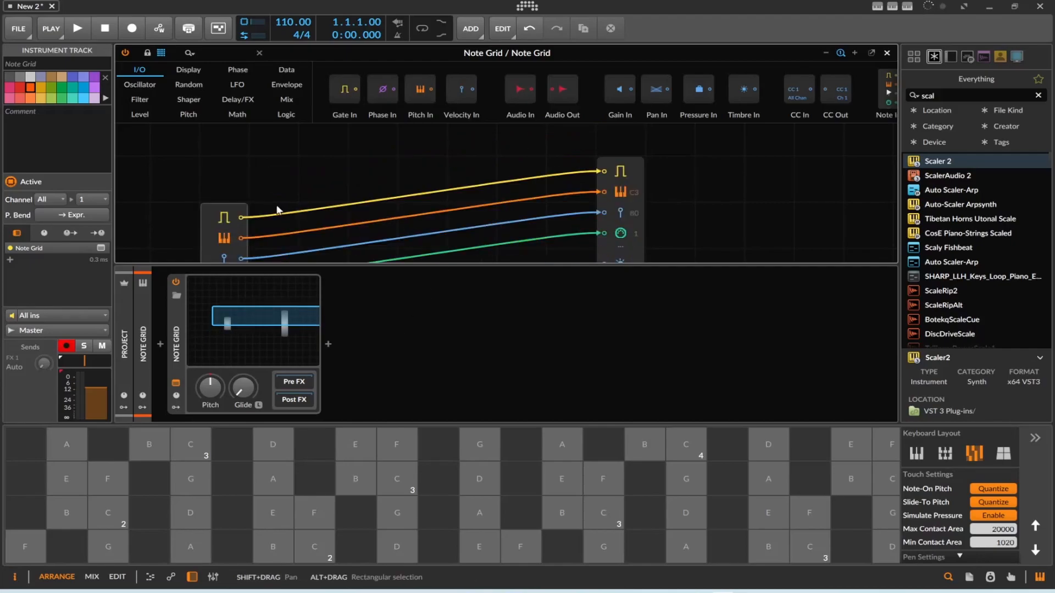
pyautogui.moveTo(216, 227); pyautogui.dragTo(166, 182)
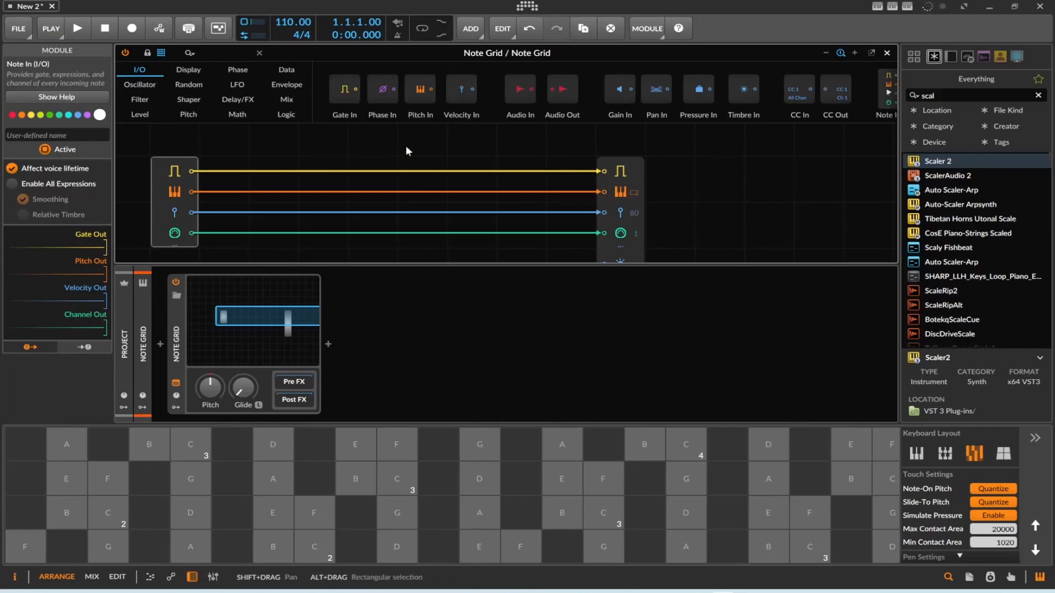
# Replace the gate cable between Note In and Note Out with an LFO module feeding Note Out's gate input, and close the Grid editor.
pyautogui.click(274, 179)
pyautogui.moveTo(604, 171); pyautogui.dragTo(489, 124)
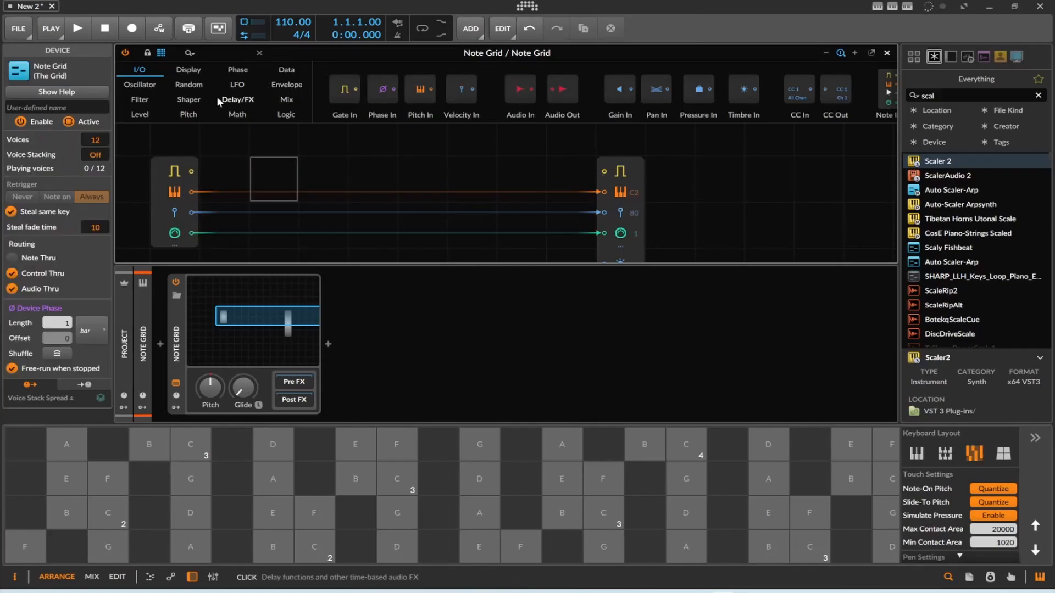
pyautogui.click(132, 113)
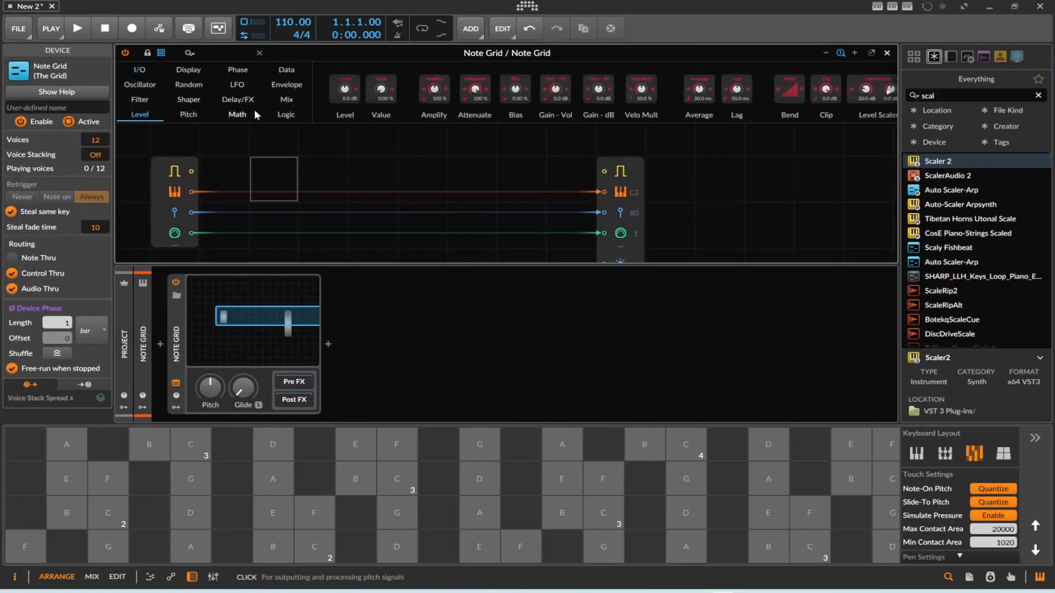
pyautogui.click(236, 84)
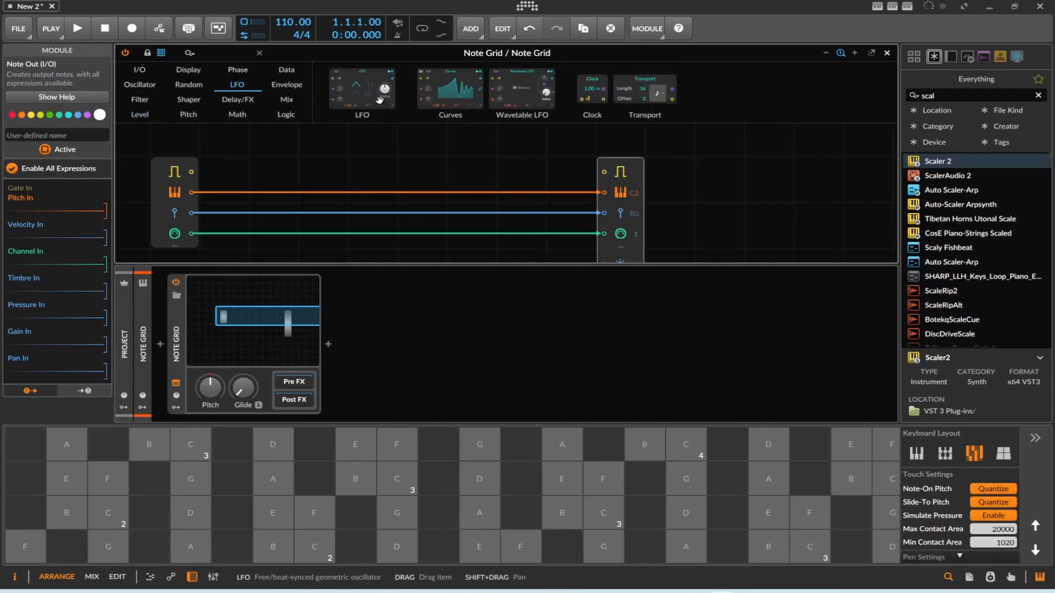
pyautogui.moveTo(362, 89); pyautogui.dragTo(392, 121)
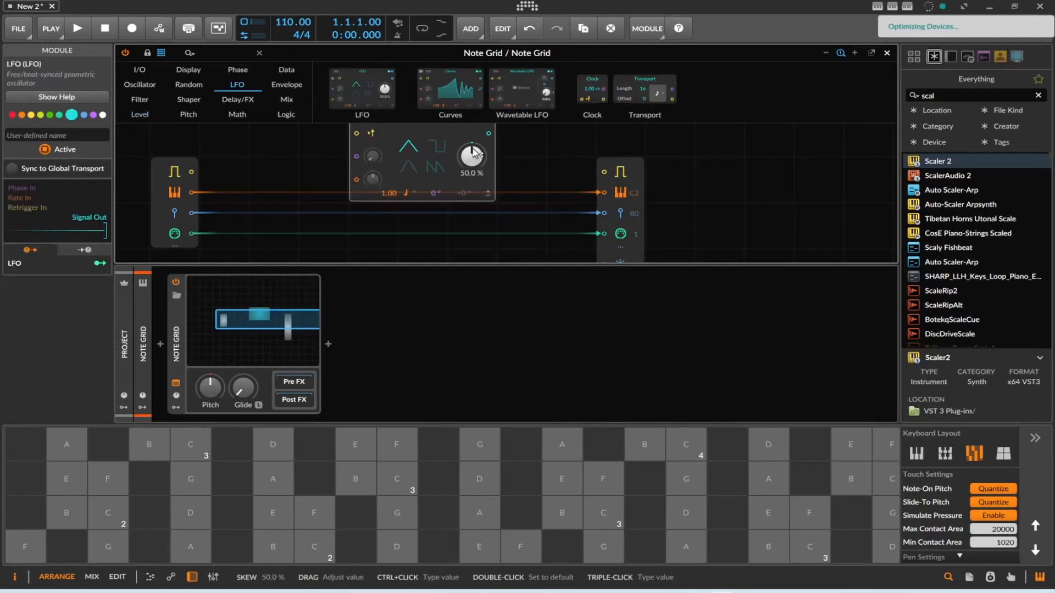
pyautogui.moveTo(488, 133); pyautogui.dragTo(604, 172)
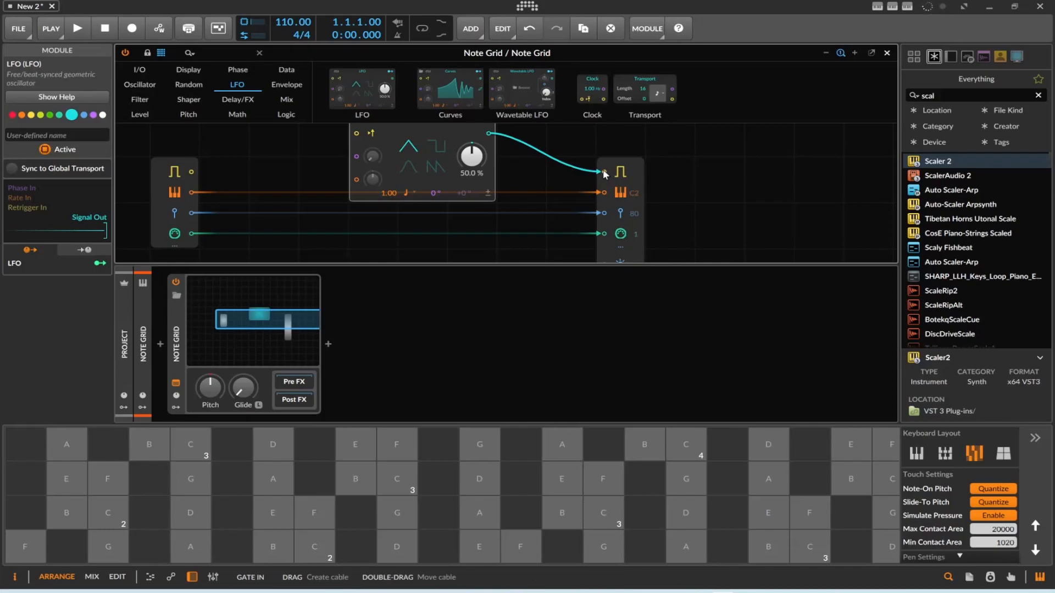
pyautogui.click(690, 141)
pyautogui.click(887, 52)
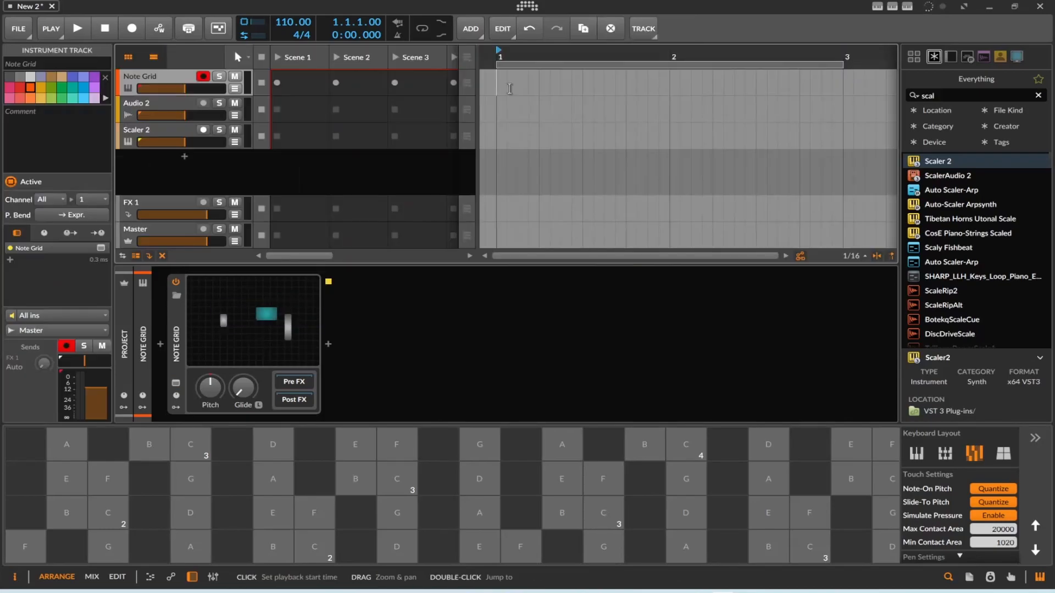
# Record about two bars of incoming notes into an arranger clip on the Scaler 2 track.
pyautogui.click(173, 130)
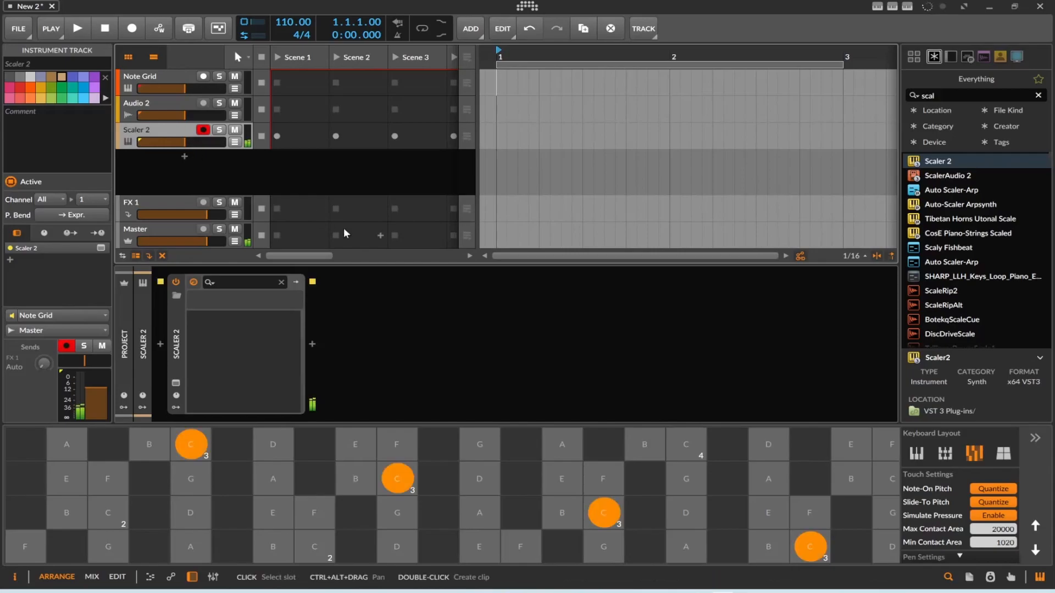
pyautogui.click(132, 30)
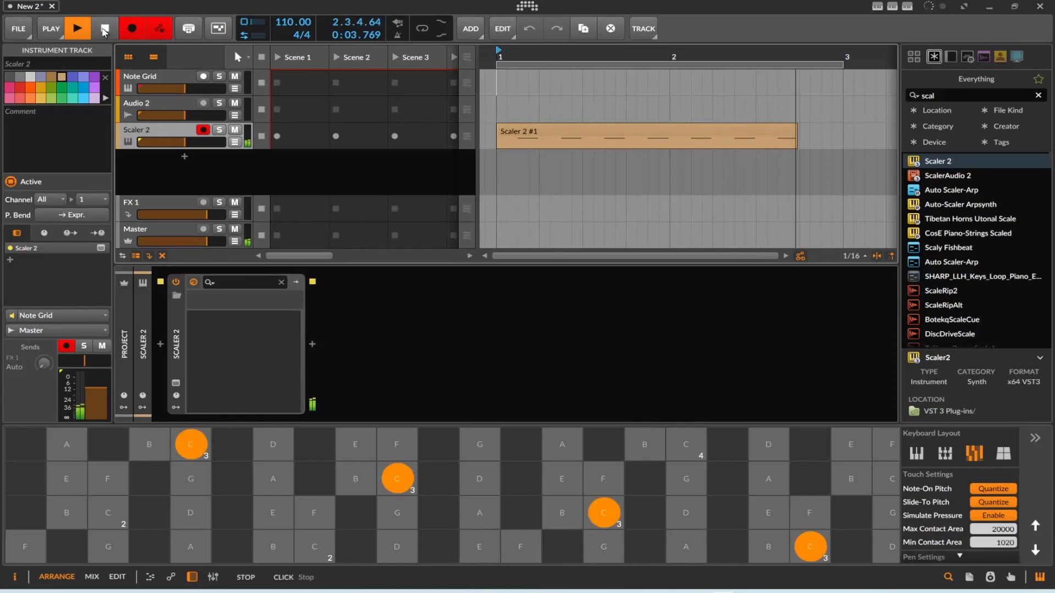
pyautogui.click(105, 32)
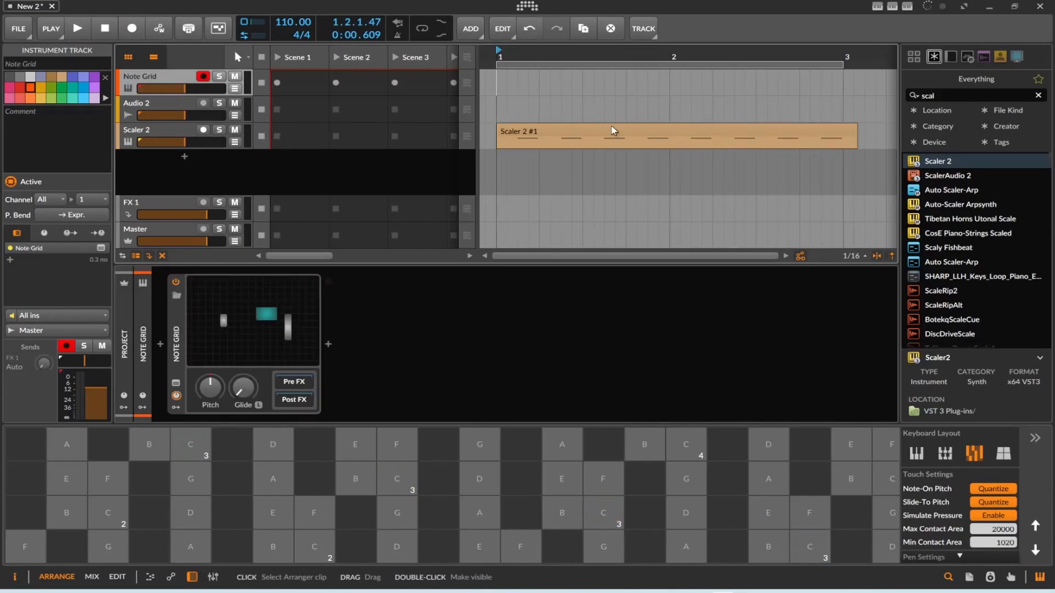
# Open the recorded clip and extend the first four notes' starts back to beats 1.1, 1.2, 1.3 and 1.4.
pyautogui.doubleClick(613, 130)
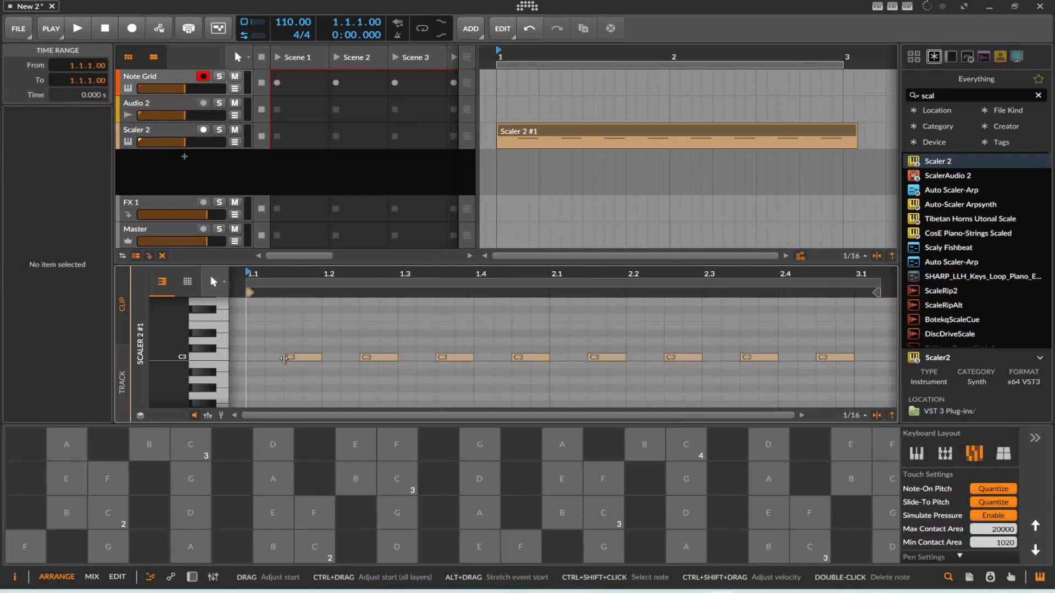
pyautogui.moveTo(284, 359); pyautogui.dragTo(247, 358)
pyautogui.moveTo(360, 358); pyautogui.dragTo(323, 357)
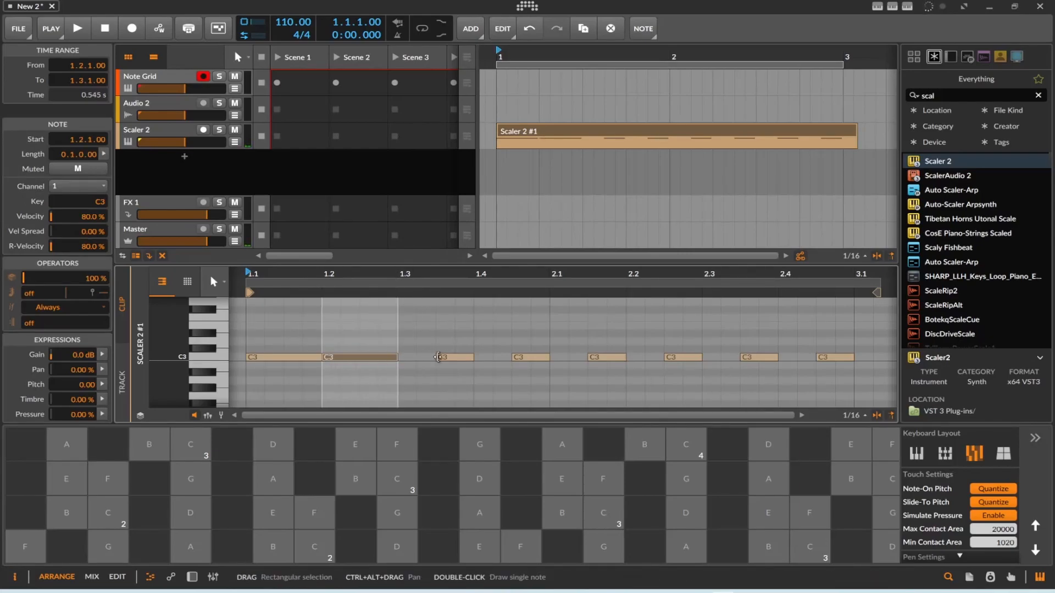
pyautogui.click(438, 357)
pyautogui.moveTo(437, 357); pyautogui.dragTo(398, 357)
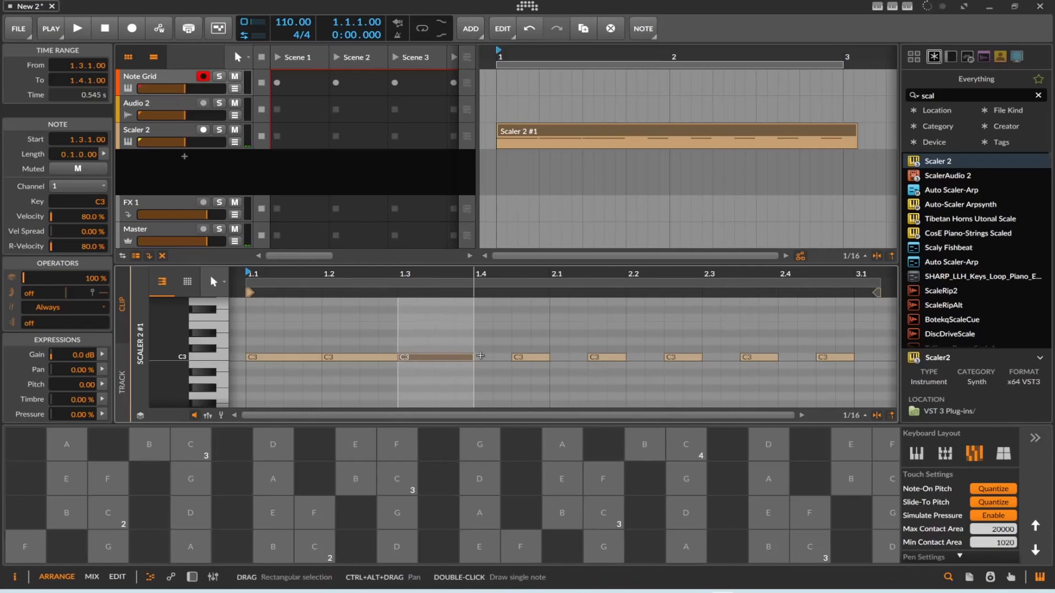
pyautogui.moveTo(512, 358); pyautogui.dragTo(484, 367)
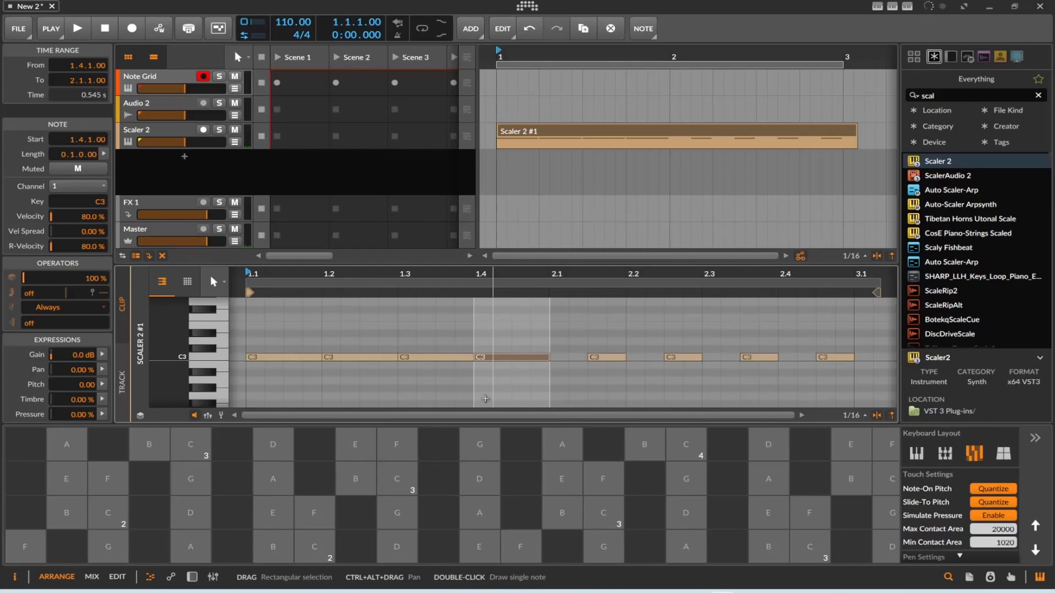
# Raise the clip's second and fourth notes to D3 and the third to F3, and play the result.
pyautogui.moveTo(374, 357); pyautogui.dragTo(379, 342)
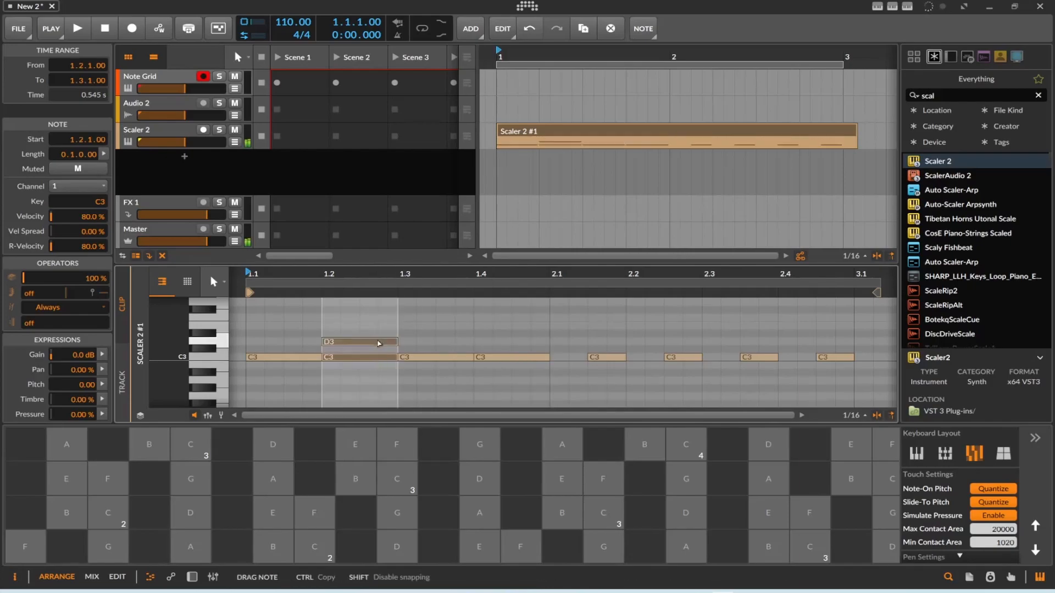
pyautogui.moveTo(461, 358); pyautogui.dragTo(500, 327)
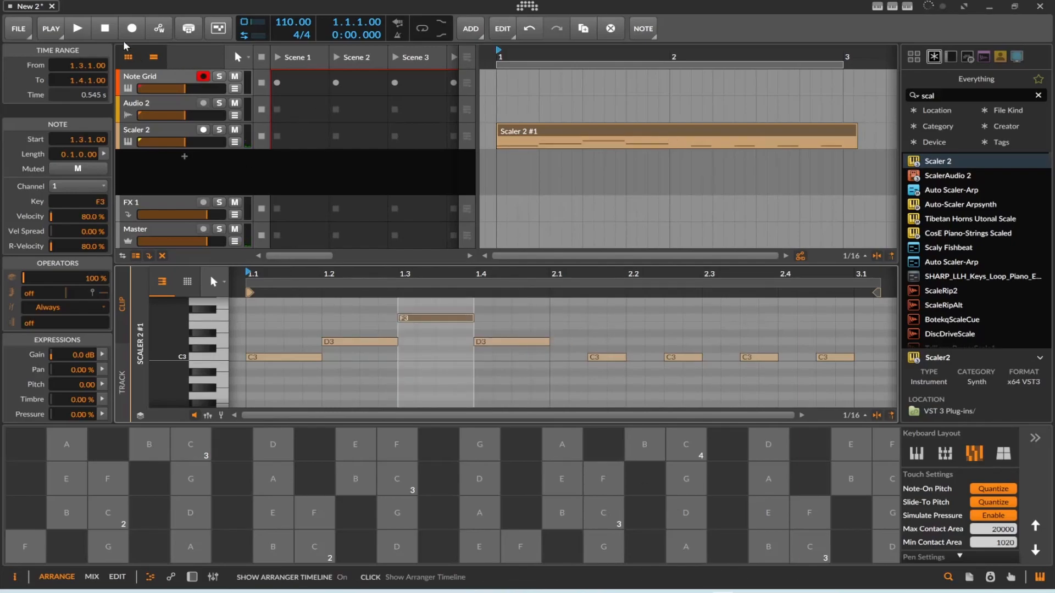
pyautogui.click(83, 33)
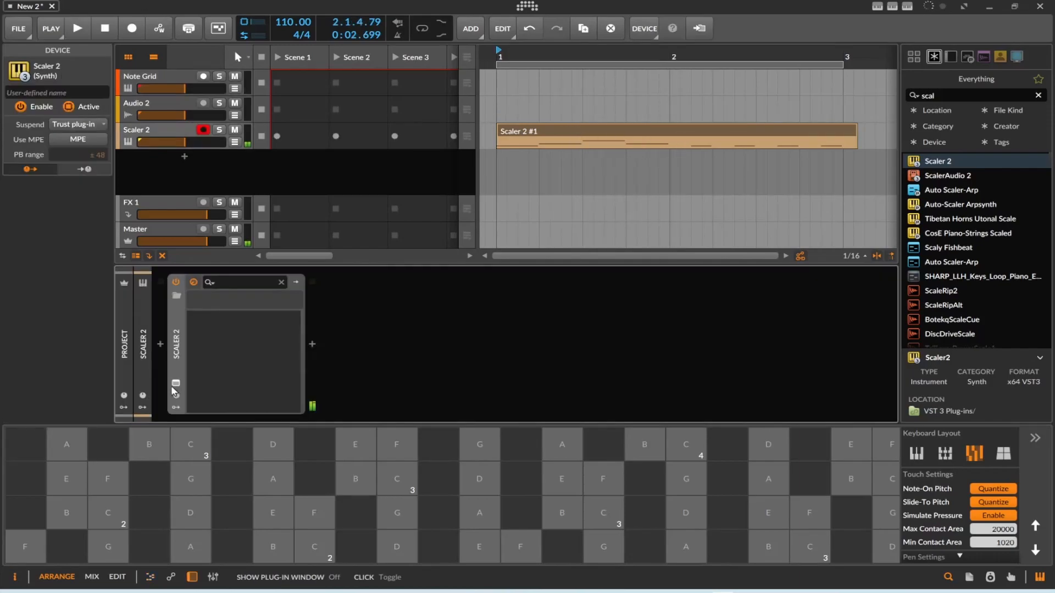
pyautogui.click(176, 384)
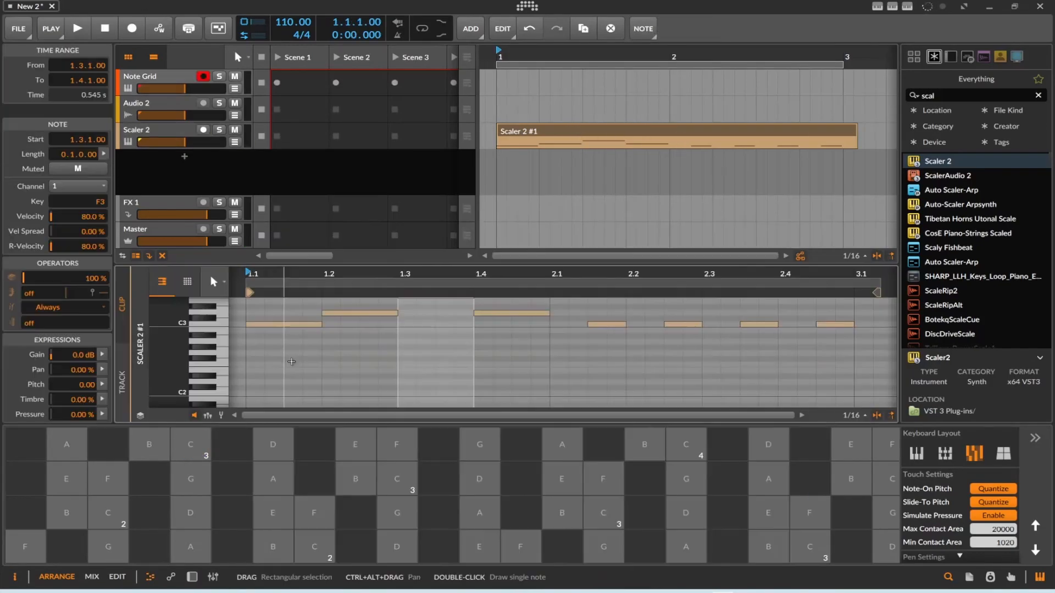
# Transpose the Scaler 2 clip an octave down and play it to hear the triggered chords.
pyautogui.rightClick(573, 130)
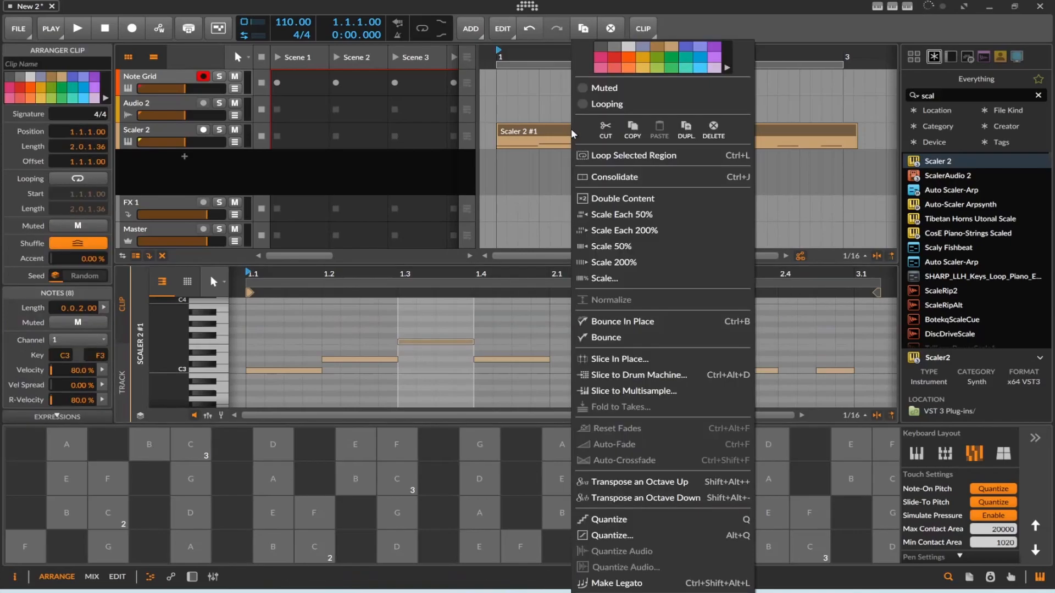
pyautogui.click(643, 497)
pyautogui.click(86, 34)
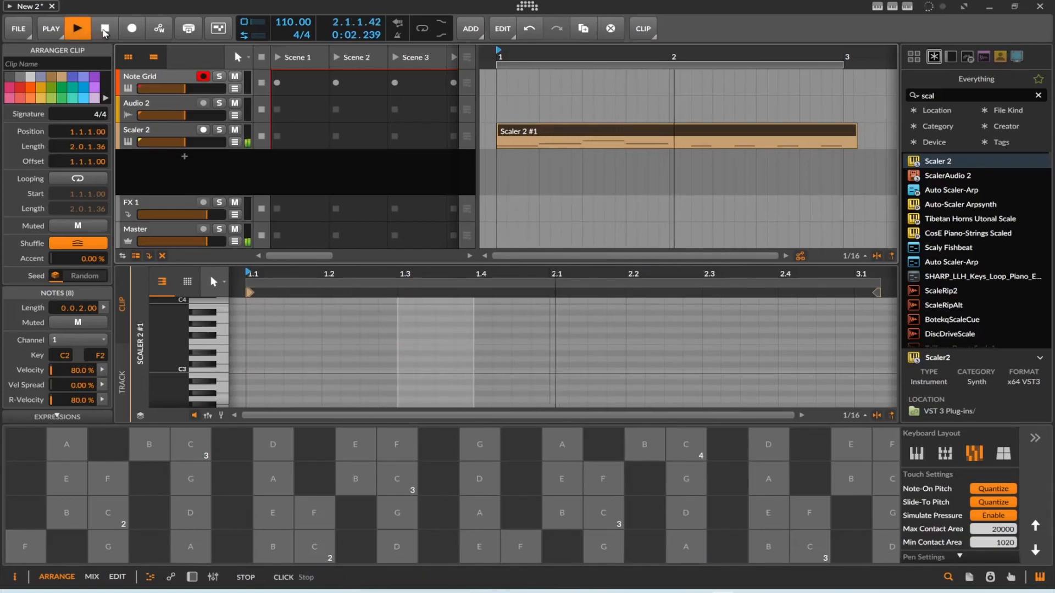
pyautogui.click(105, 28)
# Lower the project tempo to 75 BPM and play the clip at that speed.
pyautogui.moveTo(292, 22); pyautogui.dragTo(293, 26)
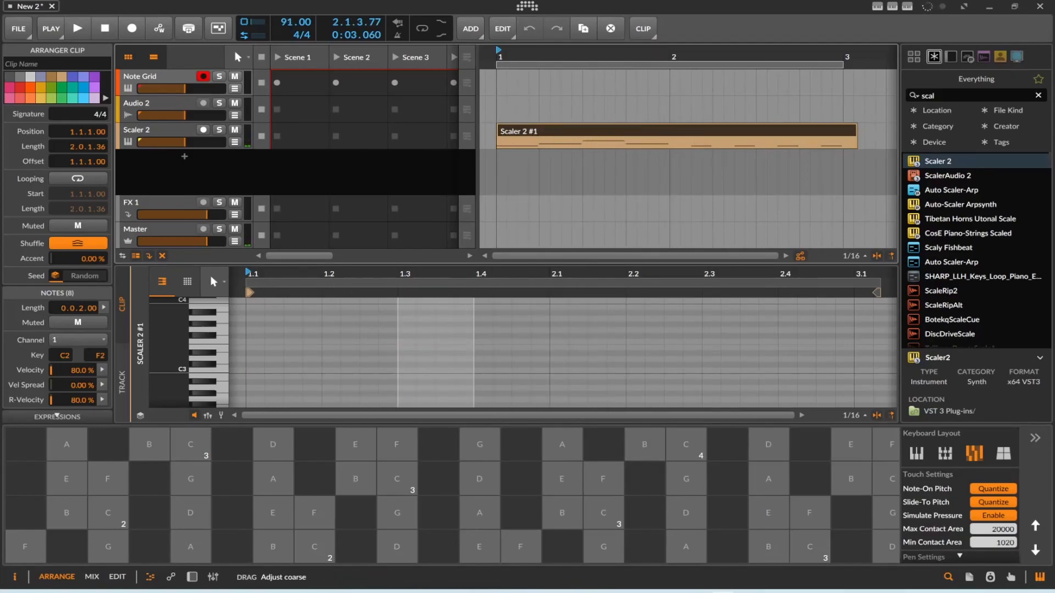
pyautogui.click(77, 28)
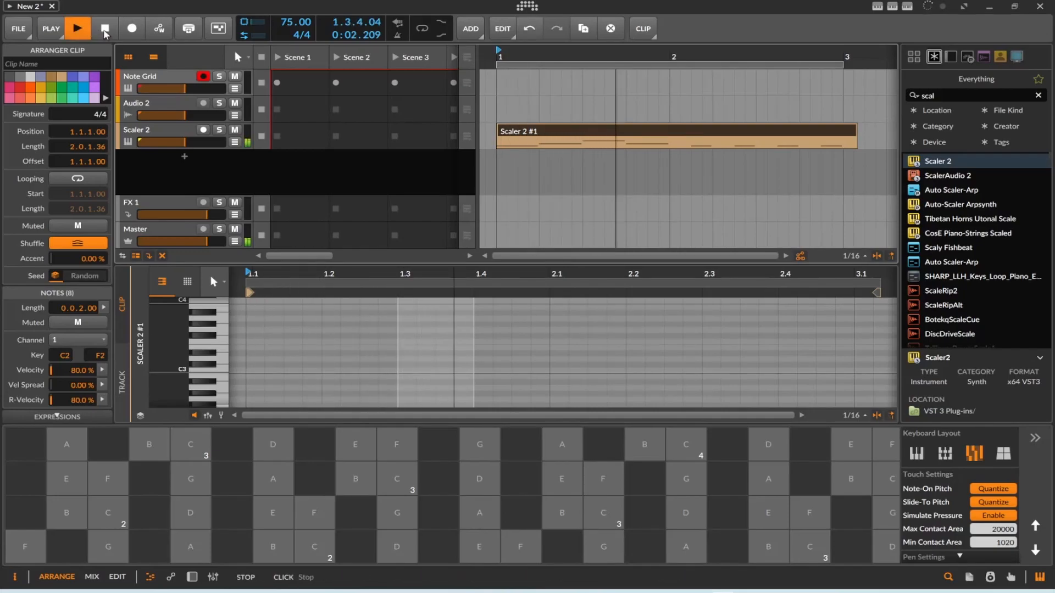
pyautogui.click(105, 30)
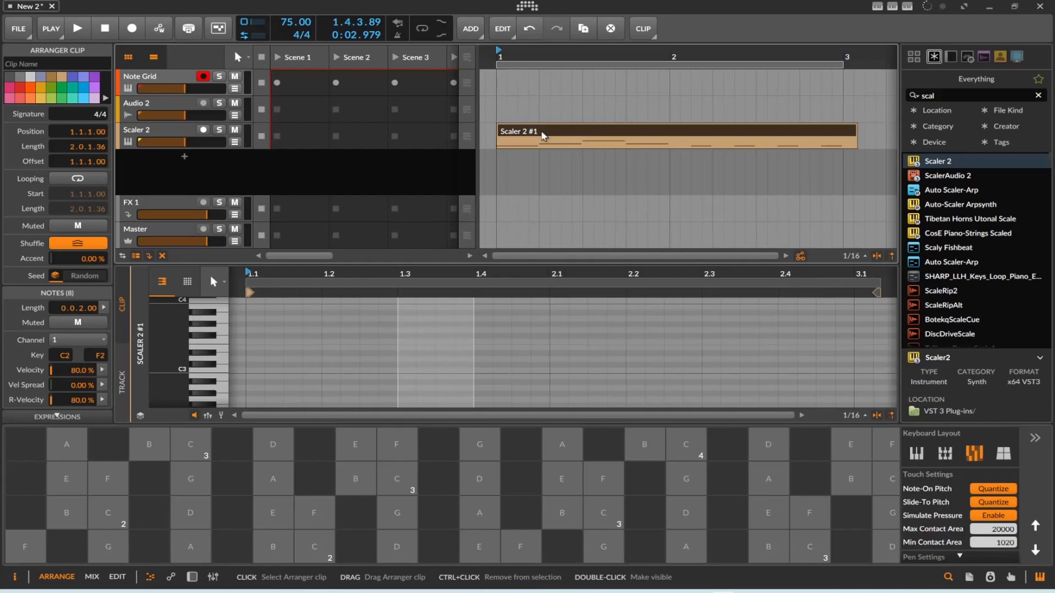
# Open the Note Grid patch and disconnect the incoming pitch signal from the note output.
pyautogui.click(186, 87)
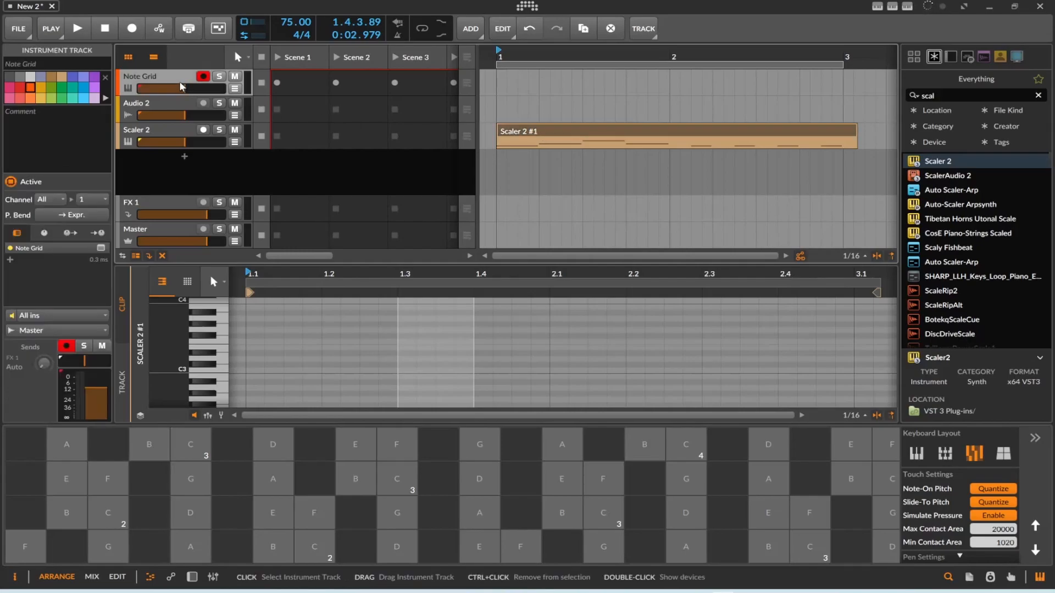
pyautogui.doubleClick(184, 87)
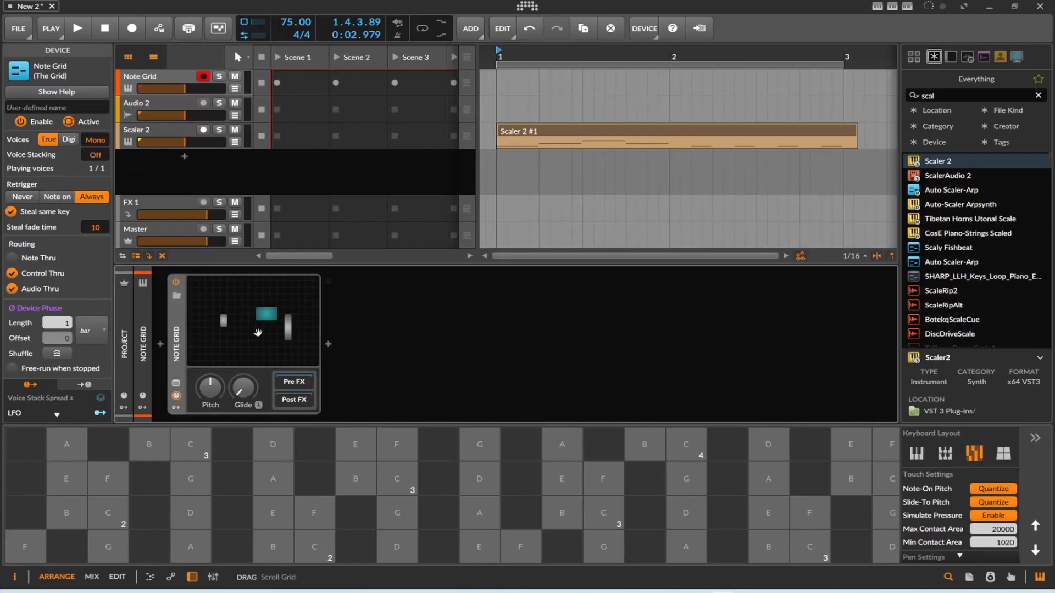
pyautogui.doubleClick(258, 332)
pyautogui.scroll(2, 476, 190)
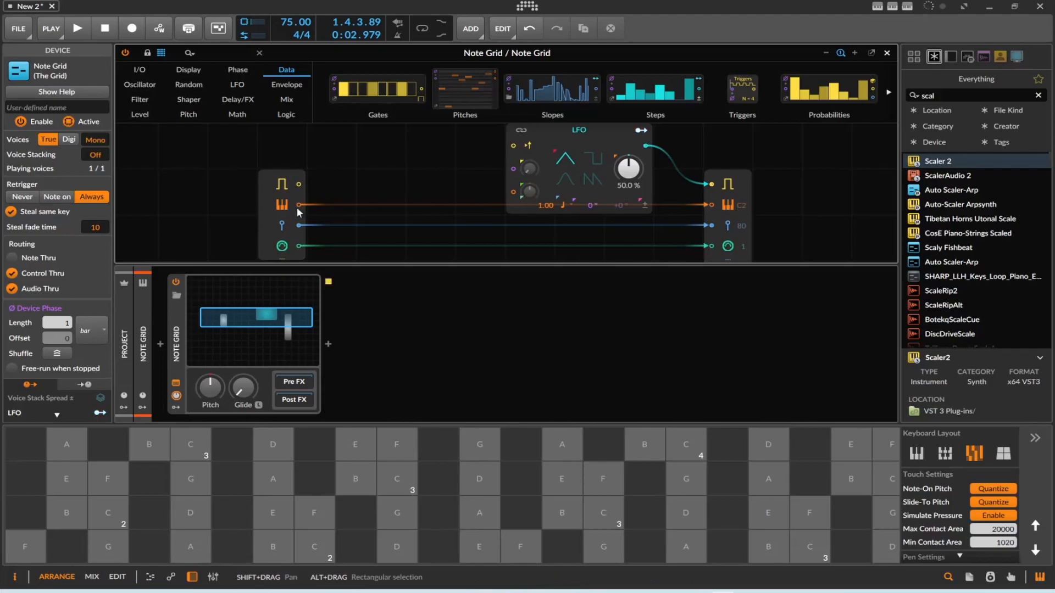
pyautogui.click(711, 206)
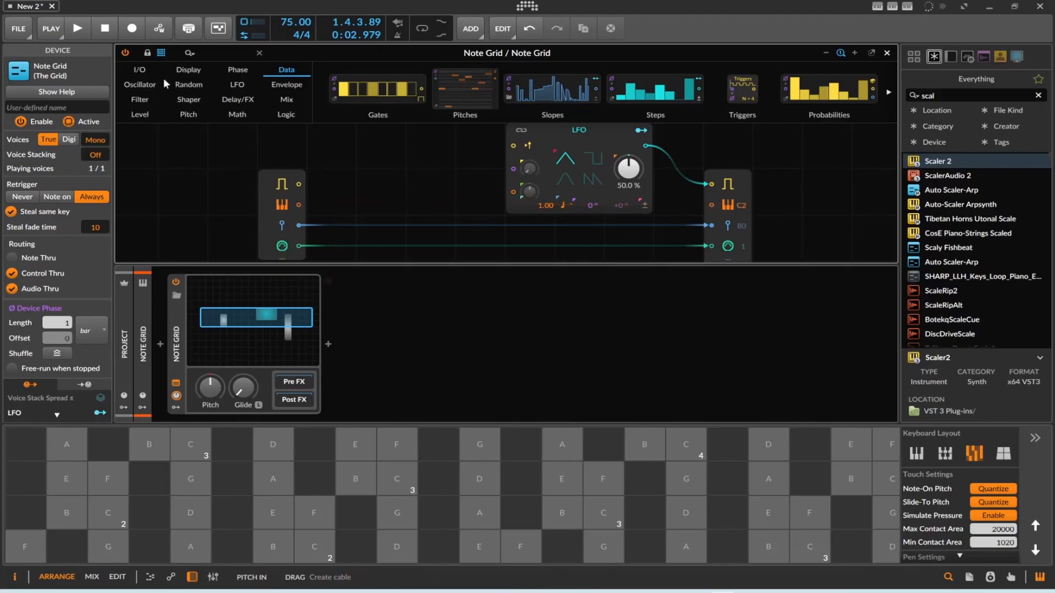
# Add a Pitch module to the patch, set it to C2 (-12.00) and feed it into the note output's pitch.
pyautogui.click(189, 115)
pyautogui.moveTo(344, 91); pyautogui.dragTo(711, 207)
pyautogui.moveTo(391, 206)
pyautogui.mouseDown()
pyautogui.moveTo(391, 225)
pyautogui.moveTo(388, 212)
pyautogui.mouseUp()
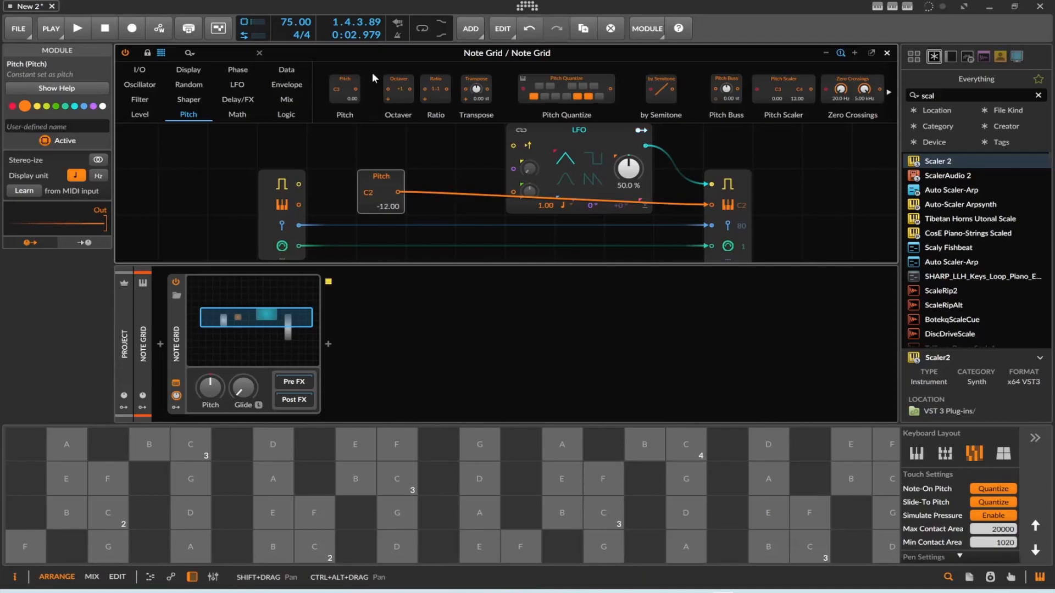
# Preview the patch, close the grid editor and record a new clip on the Scaler 2 track in place of the existing one.
pyautogui.press('space')
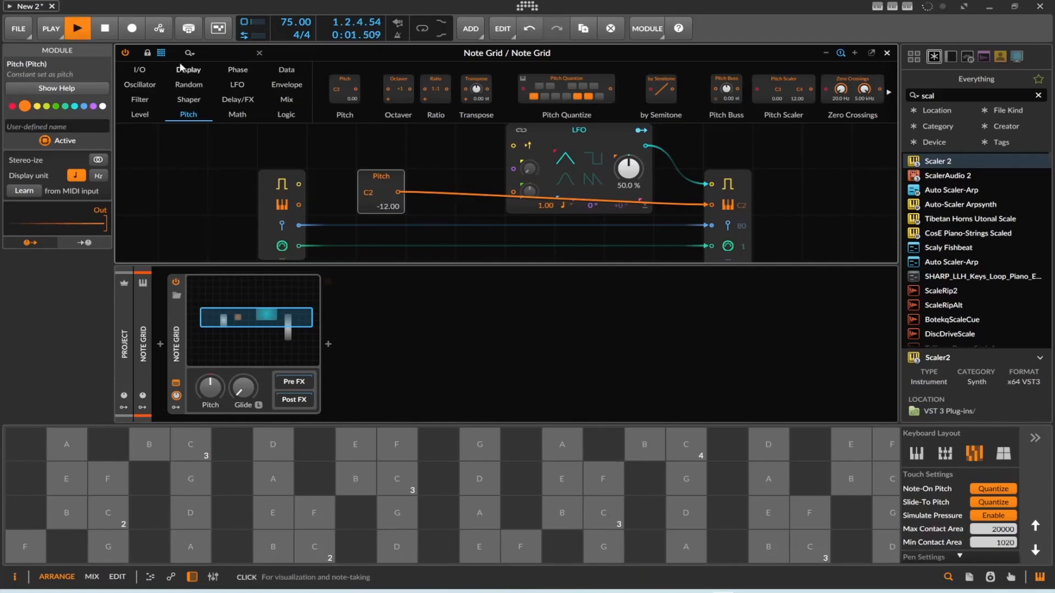
pyautogui.click(886, 53)
pyautogui.press('space')
pyautogui.click(648, 131)
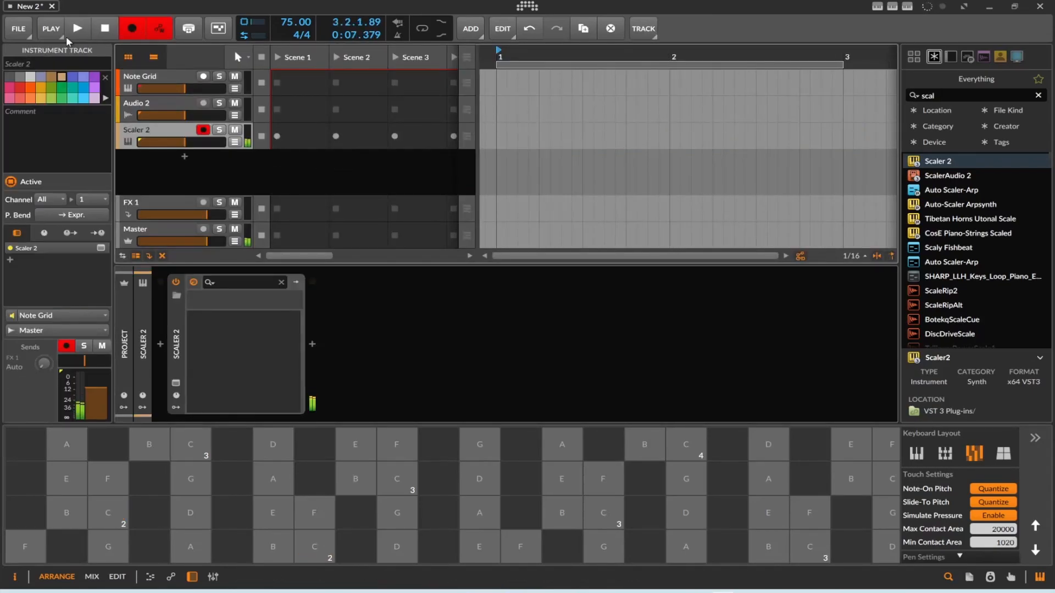
pyautogui.click(81, 32)
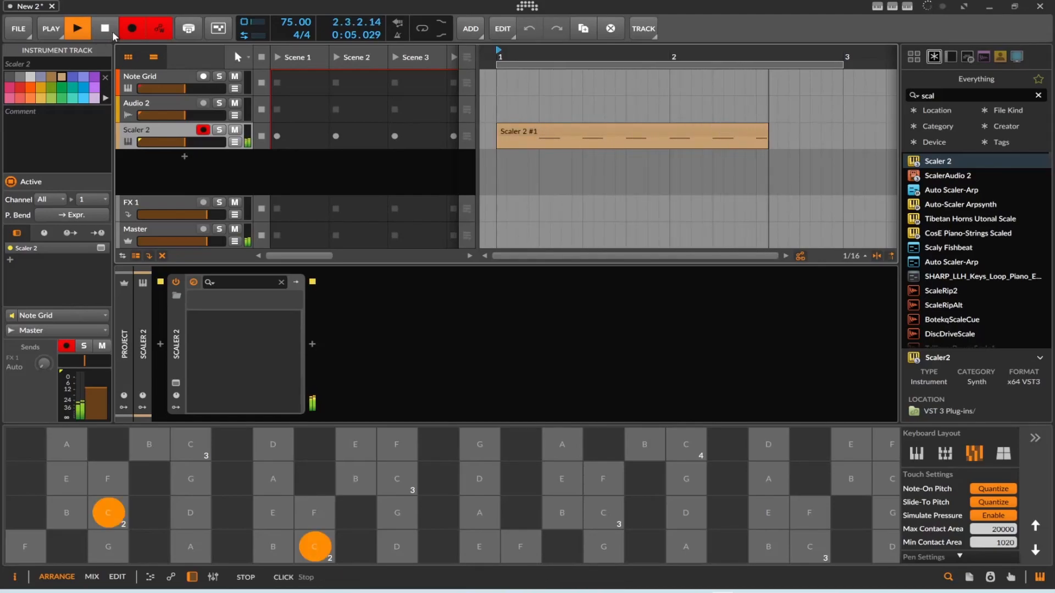
pyautogui.click(112, 30)
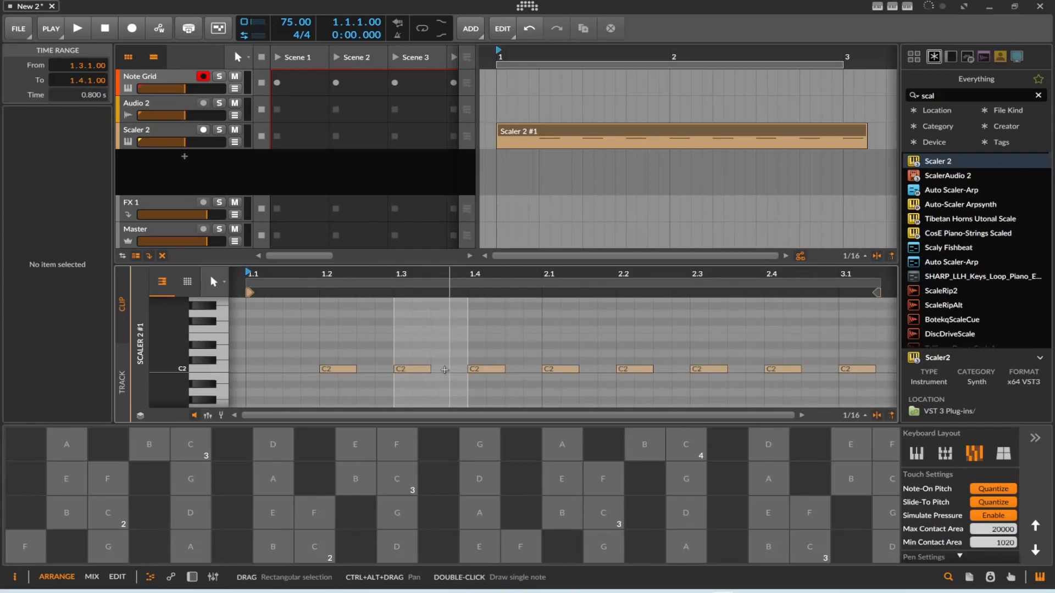
# Replace the LFO in the Note Grid patch with a Phase In module feeding the note output's gate.
pyautogui.press('d')
pyautogui.click(216, 356)
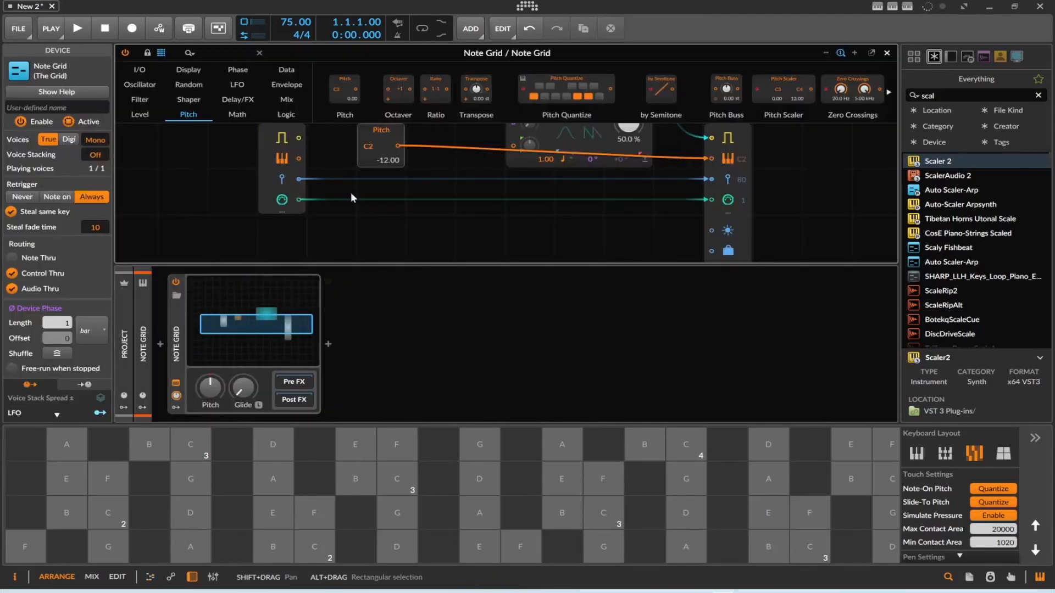
pyautogui.scroll(2, 350, 193)
pyautogui.click(549, 143)
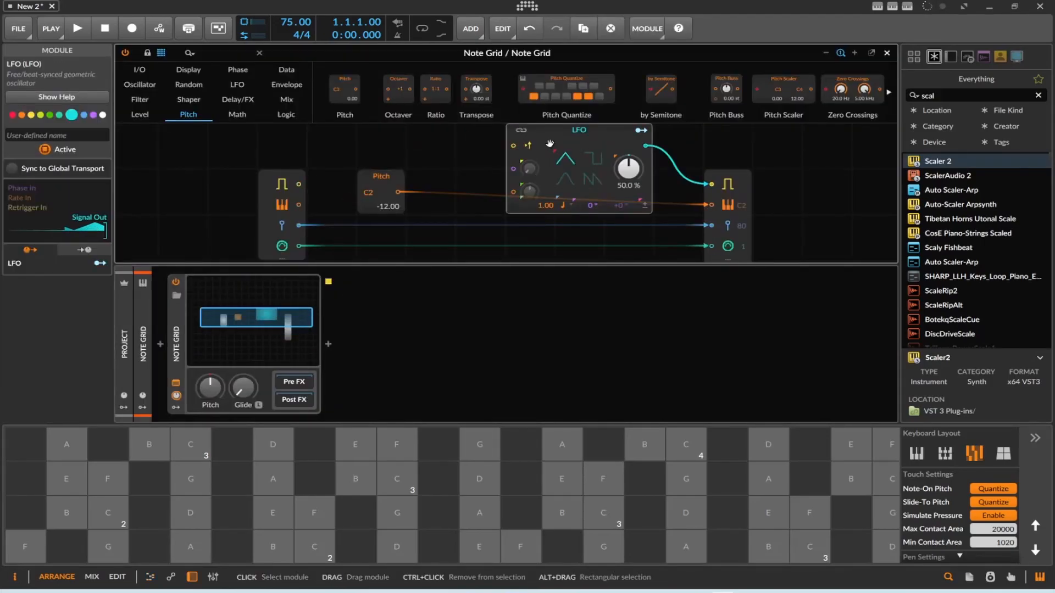
pyautogui.press('Delete')
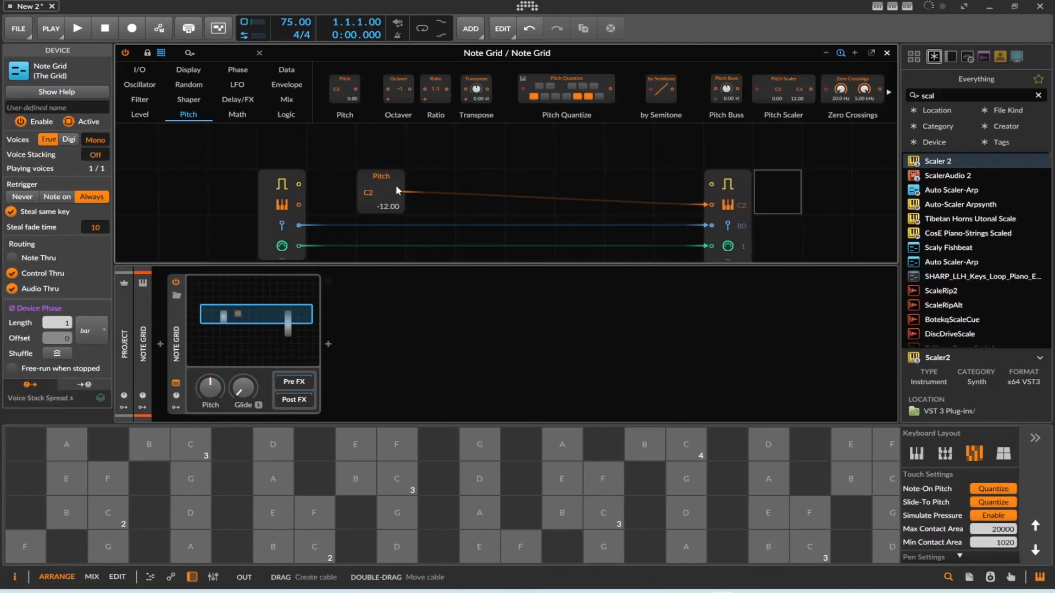
pyautogui.click(140, 69)
pyautogui.moveTo(383, 89); pyautogui.dragTo(710, 184)
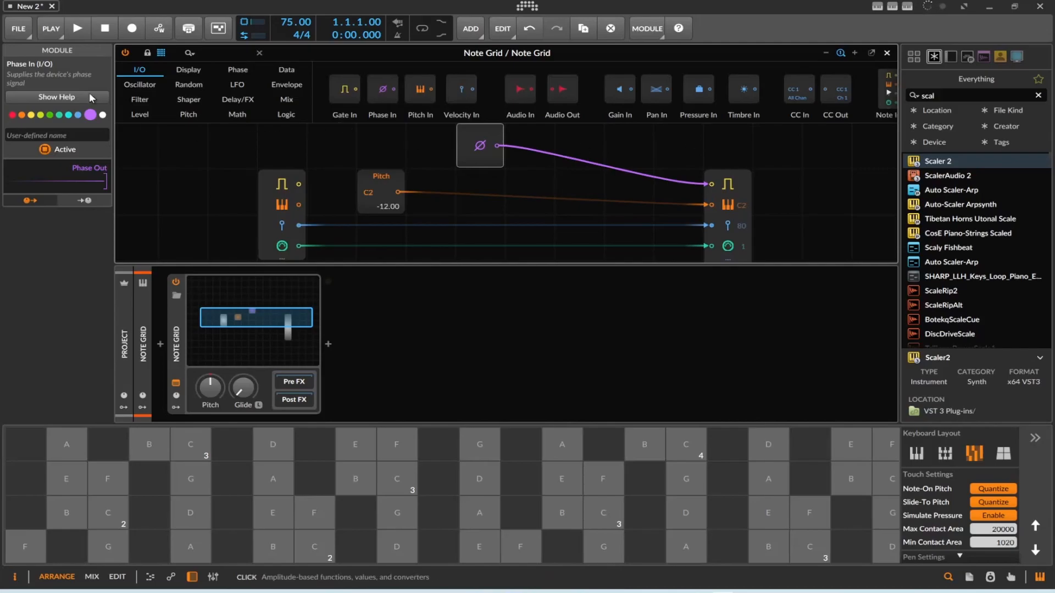
# Close the grid editor and record about four bars of the notes triggered by the Phase In module.
pyautogui.click(132, 30)
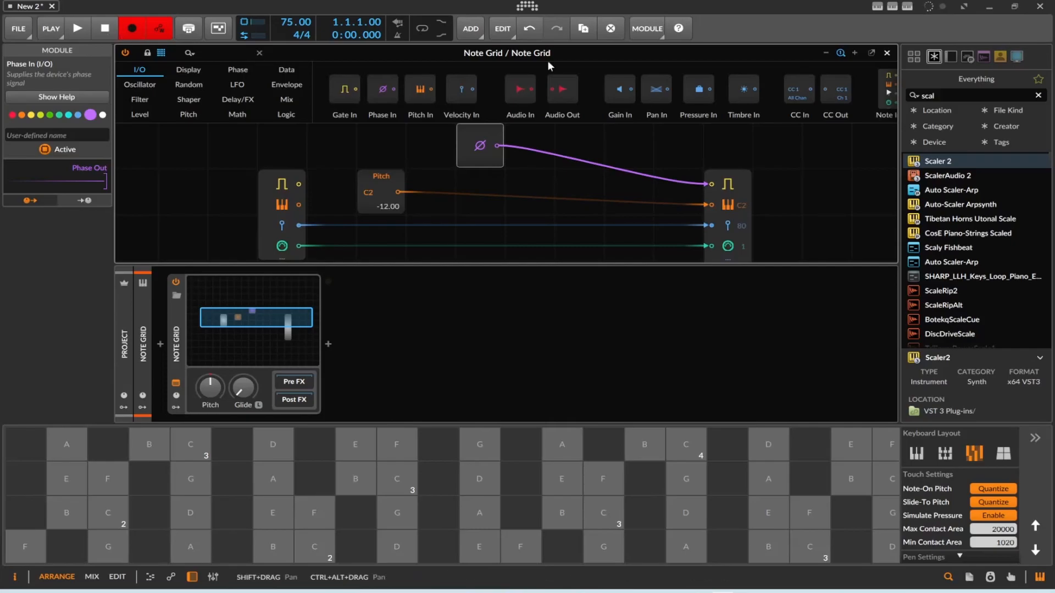
pyautogui.click(886, 53)
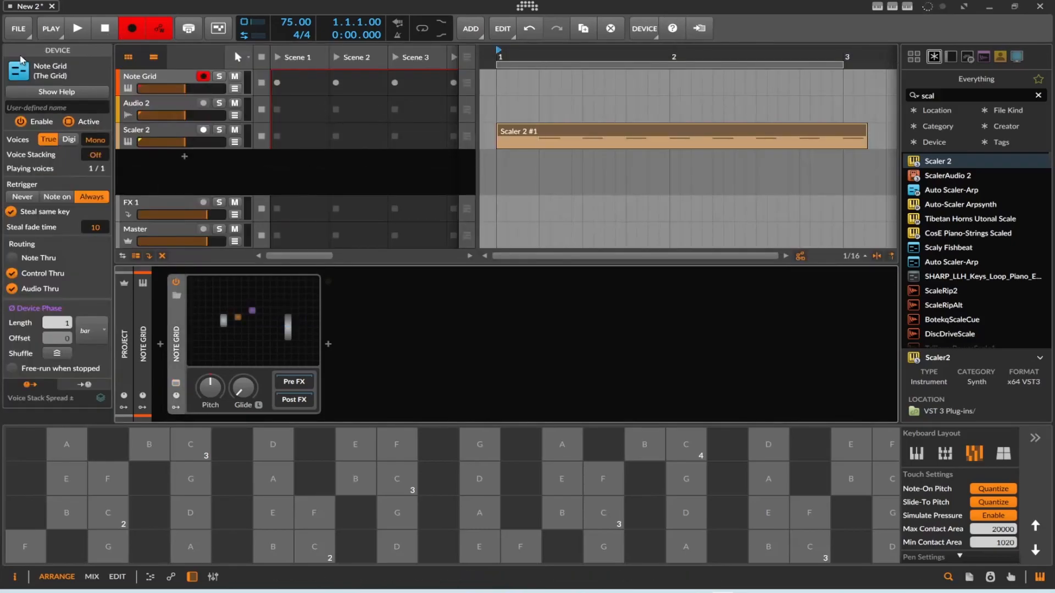
pyautogui.click(79, 31)
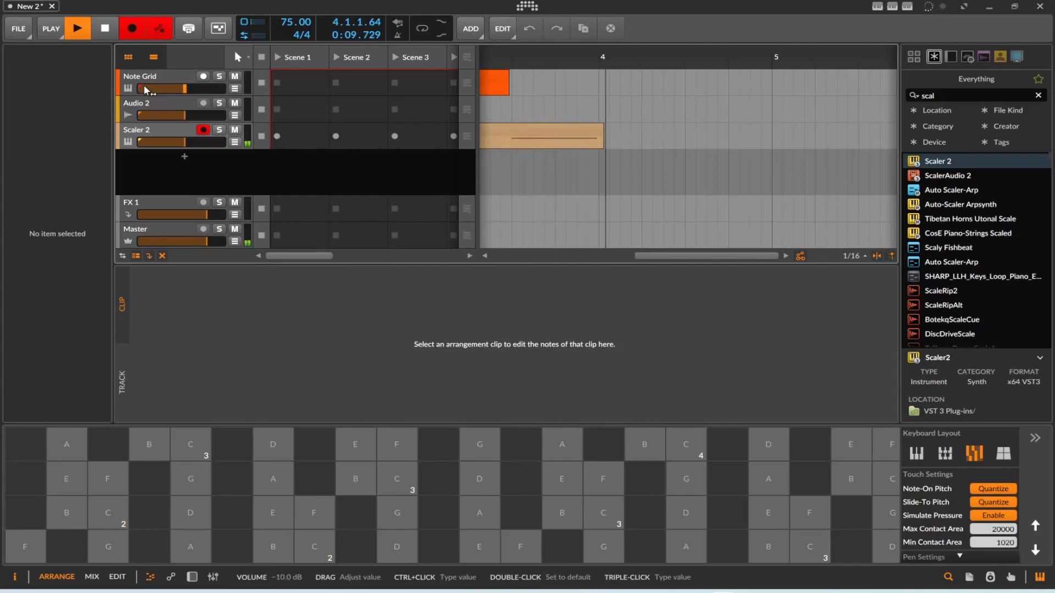
pyautogui.press('space')
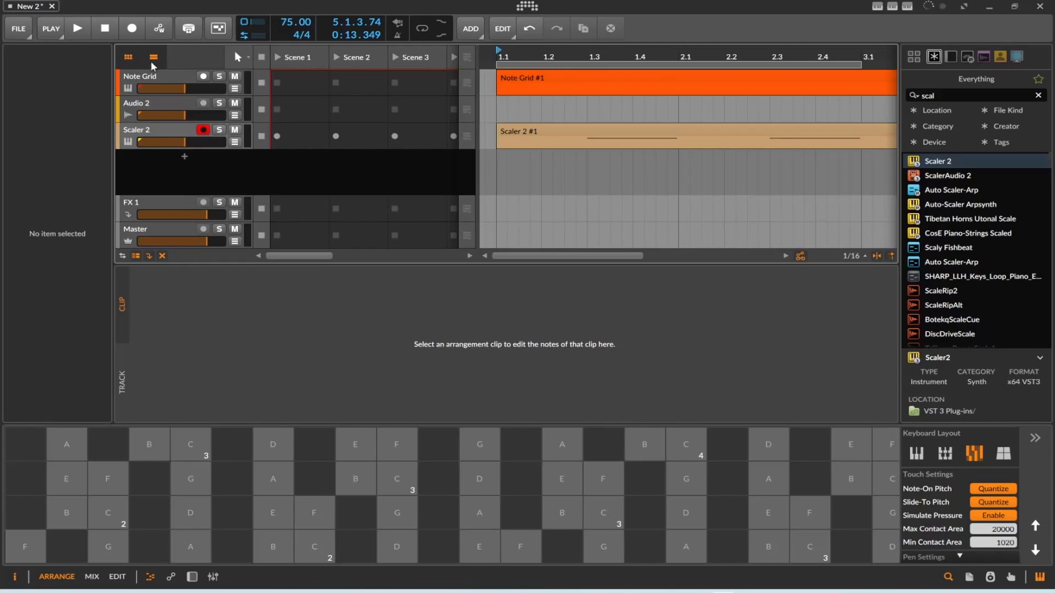
# Replace the Phase In module in the Note Grid patch with a Triggers module at N = 1 feeding the gate, and close the editor.
pyautogui.click(167, 75)
pyautogui.doubleClick(166, 75)
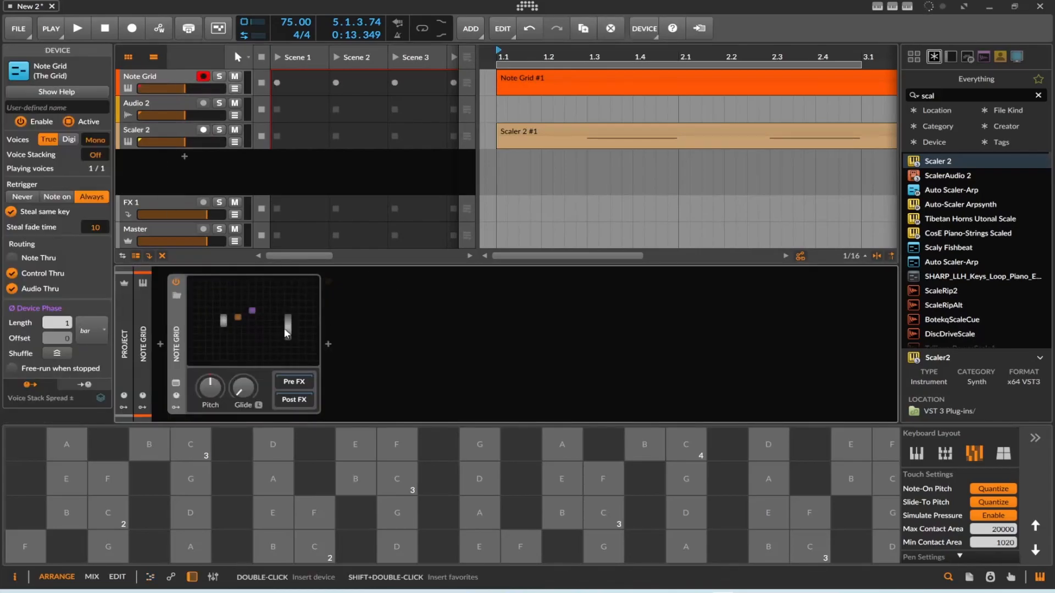
pyautogui.click(223, 346)
pyautogui.moveTo(273, 317); pyautogui.dragTo(281, 300)
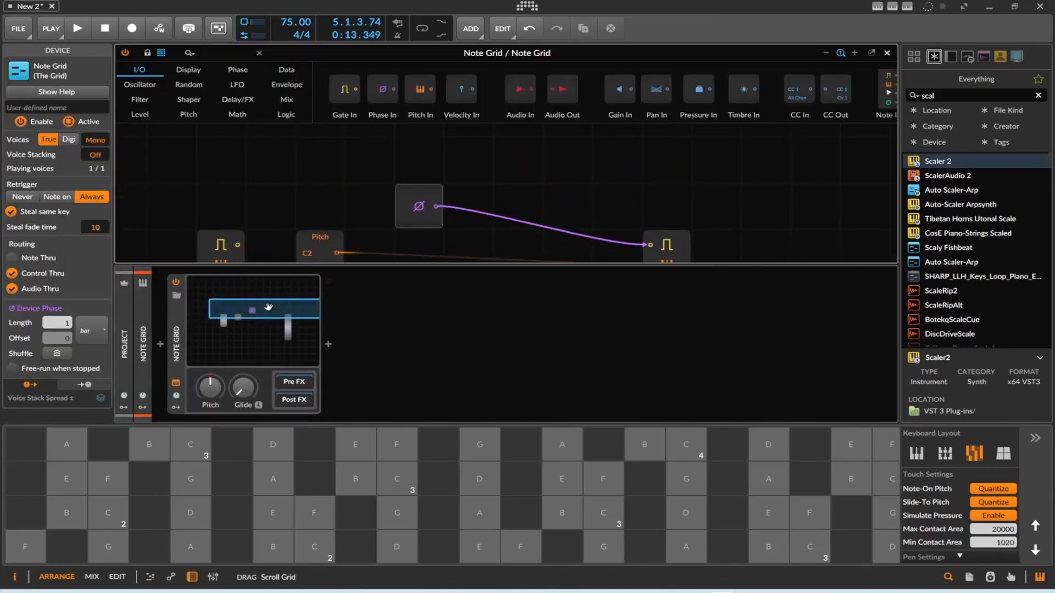
pyautogui.click(419, 222)
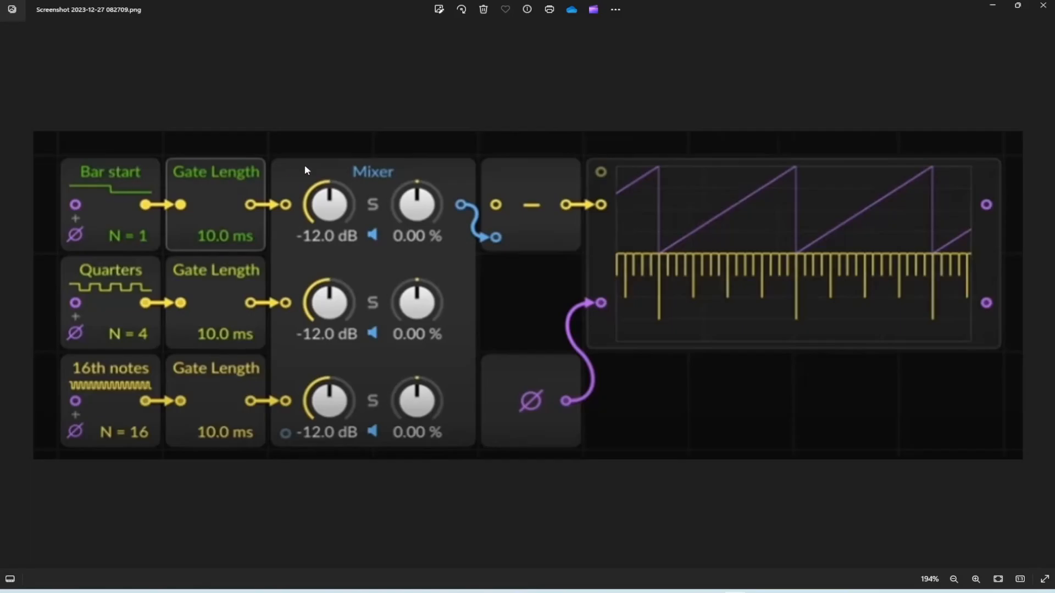
pyautogui.hotkey('alt', 'Tab')
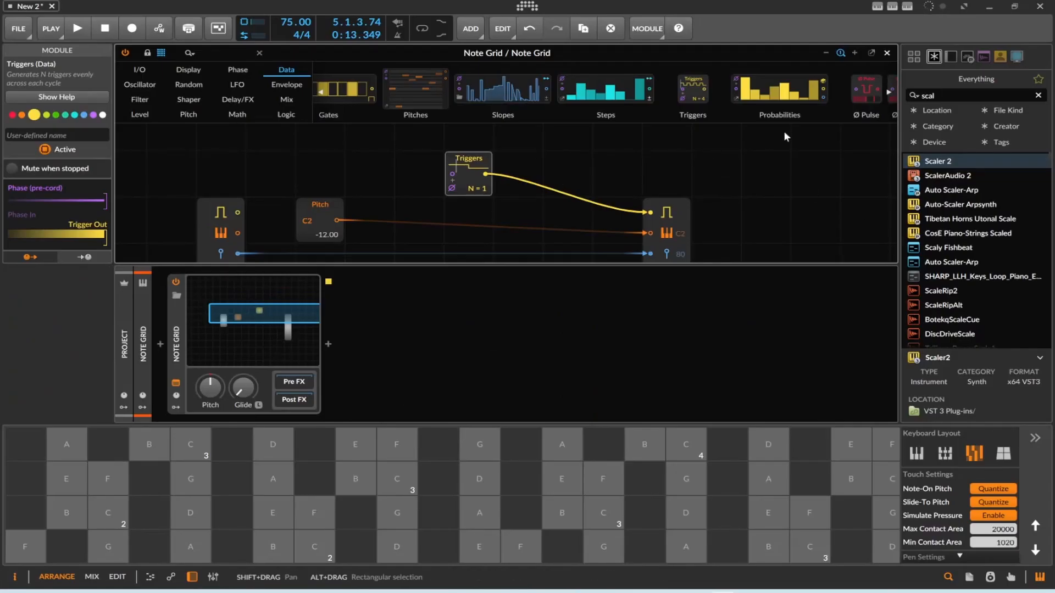
pyautogui.click(887, 54)
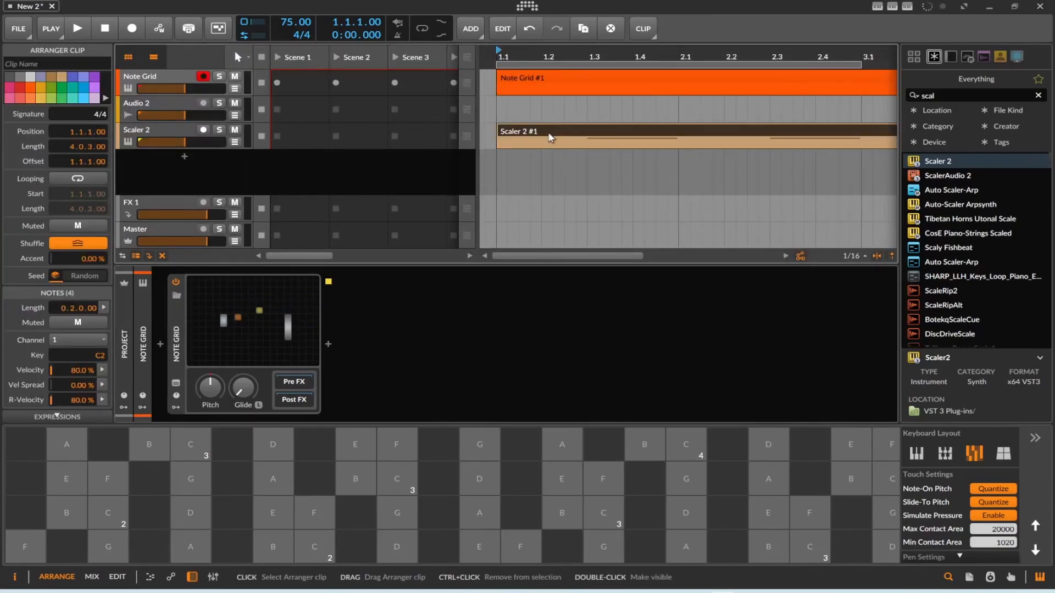
# Delete the recorded Scaler 2 and Note Grid clips from the arrangement.
pyautogui.press('Delete')
pyautogui.click(565, 81)
pyautogui.press('Delete')
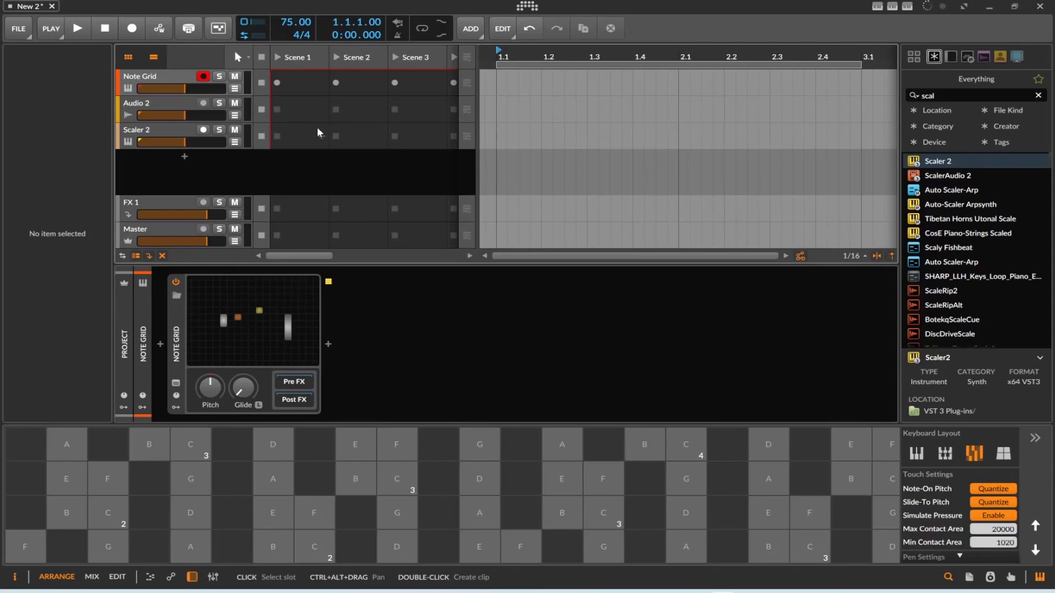
# Arm the Scaler 2 track and record almost four bars of the notes produced by the Triggers module.
pyautogui.click(159, 134)
pyautogui.click(132, 28)
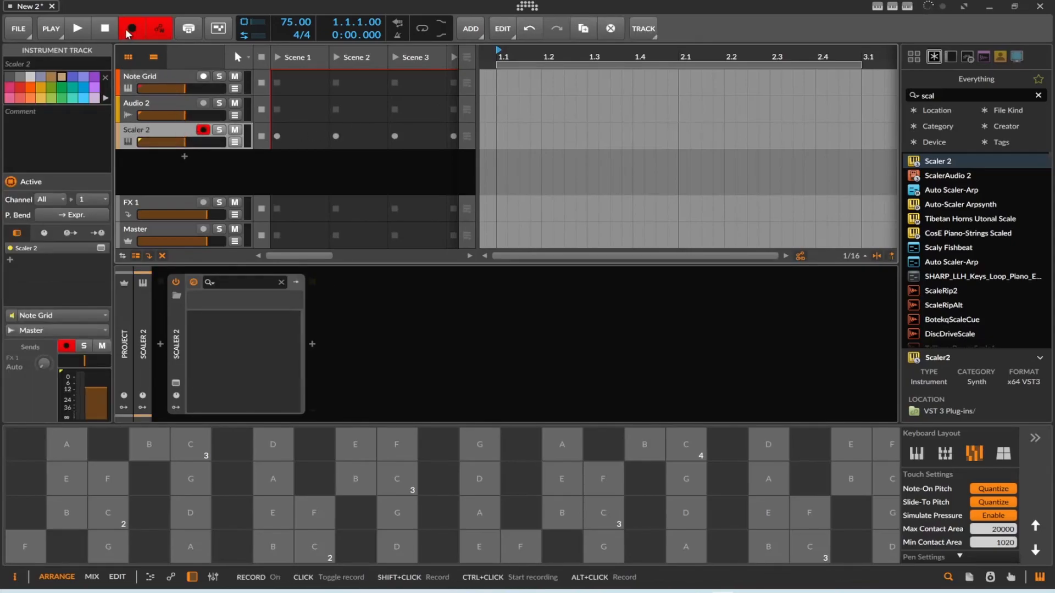
pyautogui.click(78, 28)
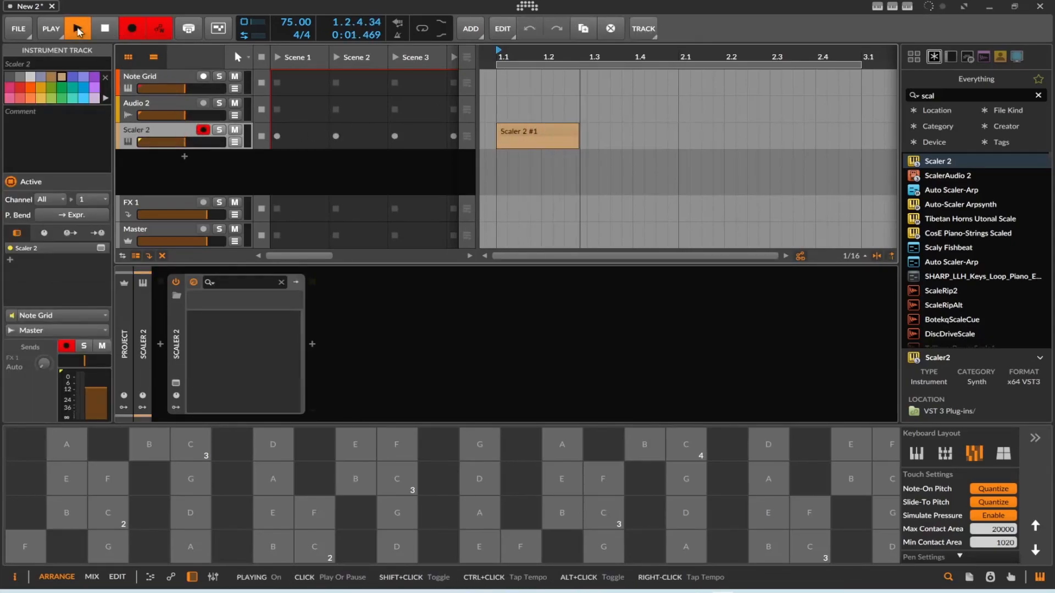
pyautogui.click(106, 30)
# Replace the Triggers module with a Gates module, leave only its first step on, and connect it to the note output's gate.
pyautogui.click(161, 80)
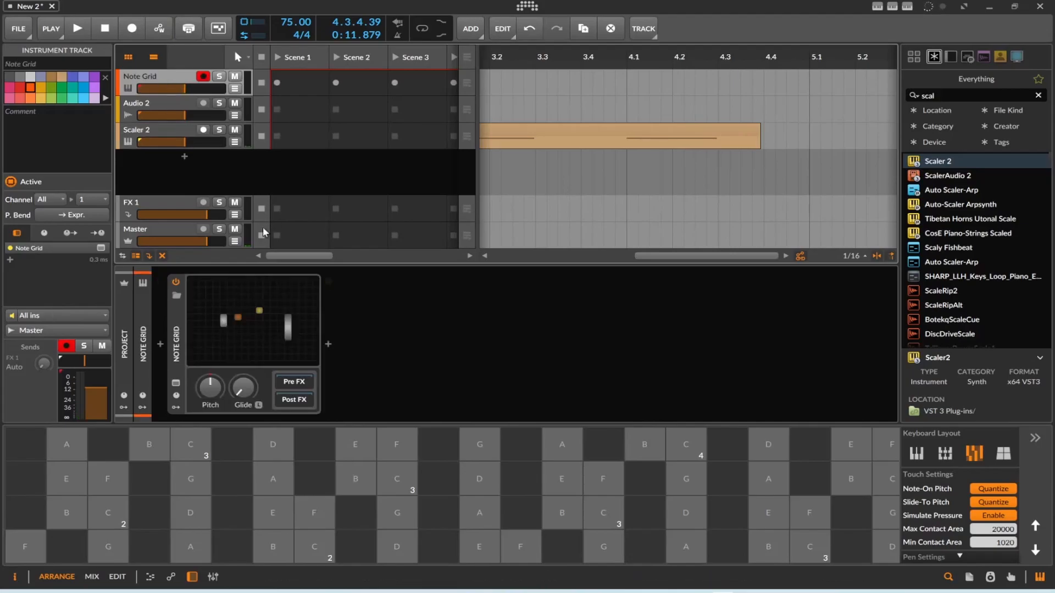
pyautogui.click(275, 301)
pyautogui.moveTo(500, 144); pyautogui.dragTo(487, 206)
pyautogui.click(508, 151)
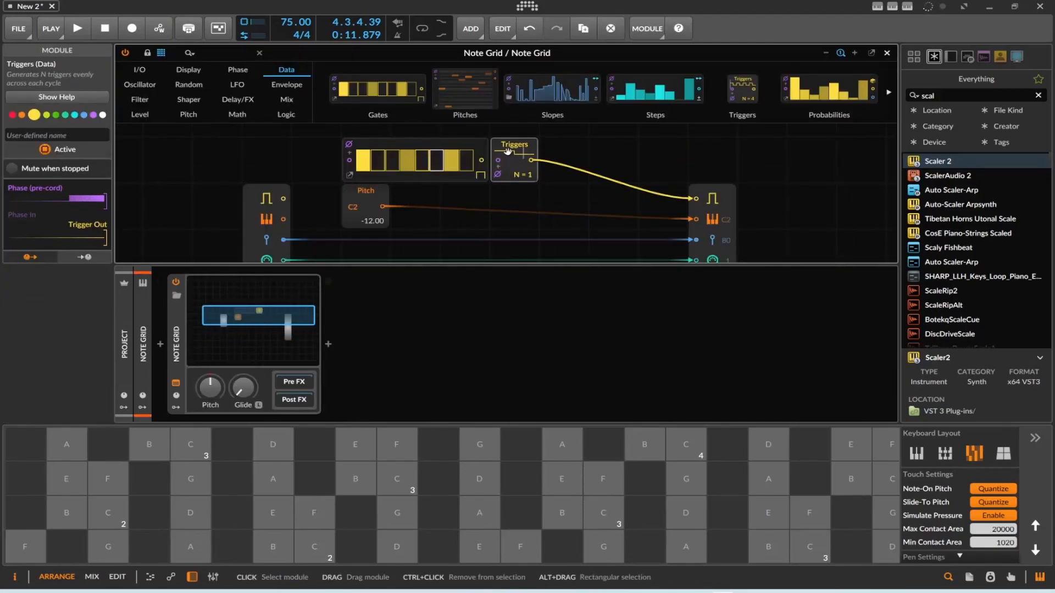
pyautogui.press('Delete')
pyautogui.moveTo(452, 162); pyautogui.dragTo(416, 162)
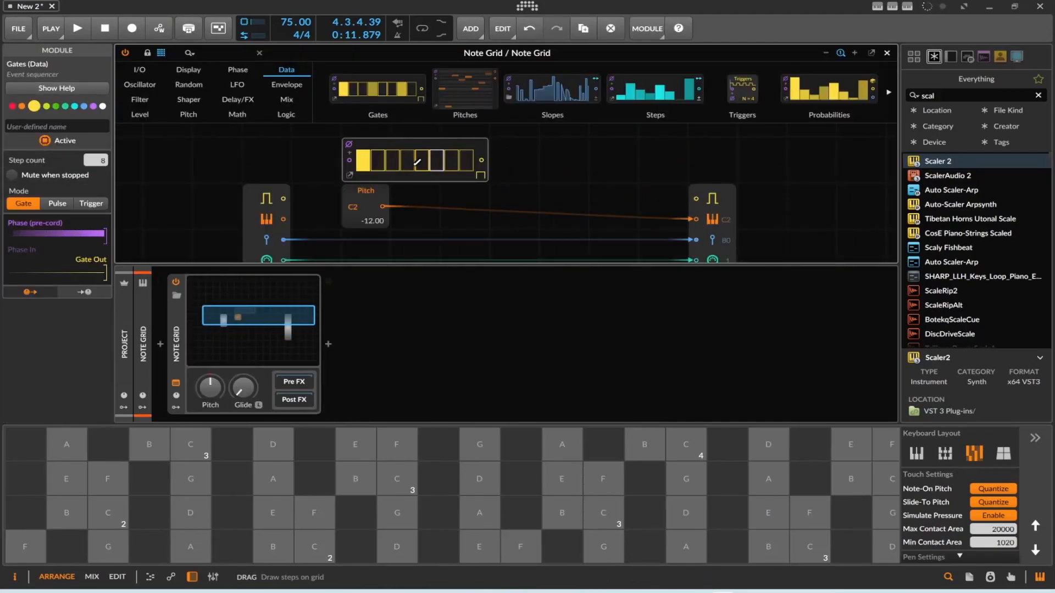
pyautogui.moveTo(481, 160); pyautogui.dragTo(696, 198)
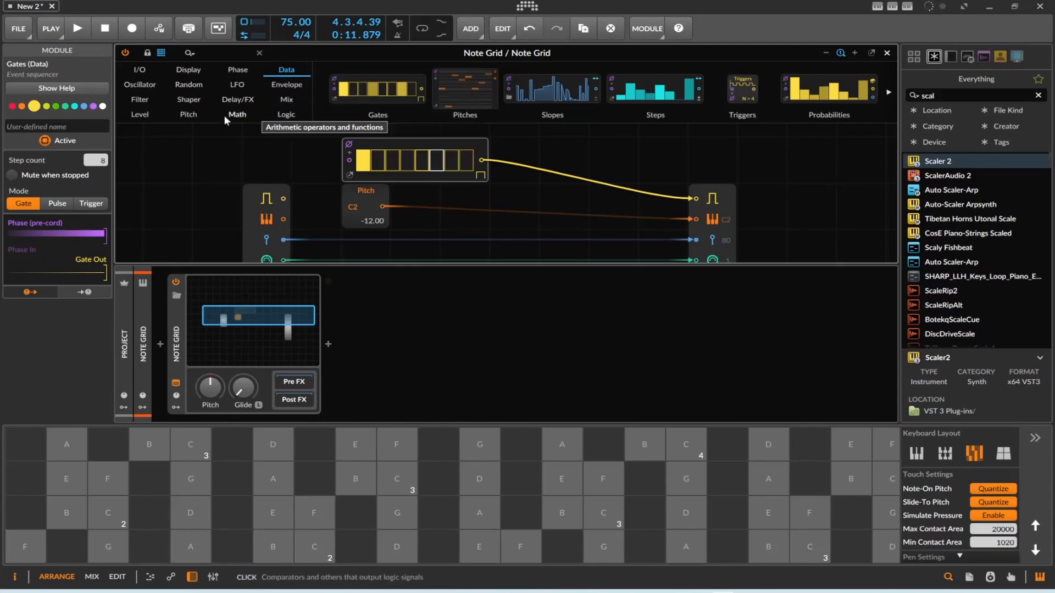
# Insert a NOT logic module between the Gates module and the note output's gate.
pyautogui.click(275, 115)
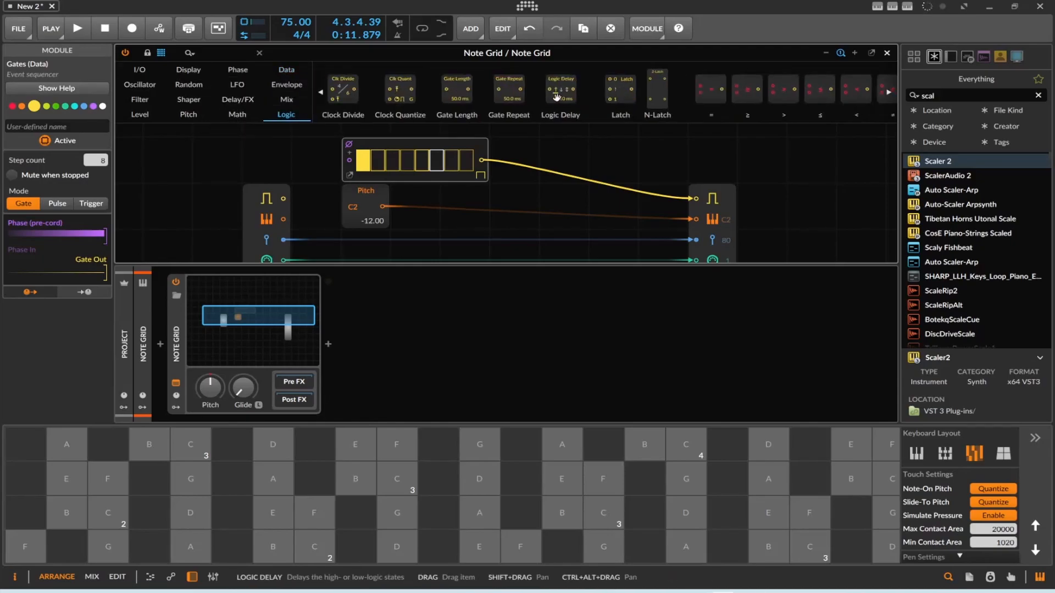
pyautogui.hscroll(5, 767, 85)
pyautogui.moveTo(755, 88); pyautogui.dragTo(481, 176)
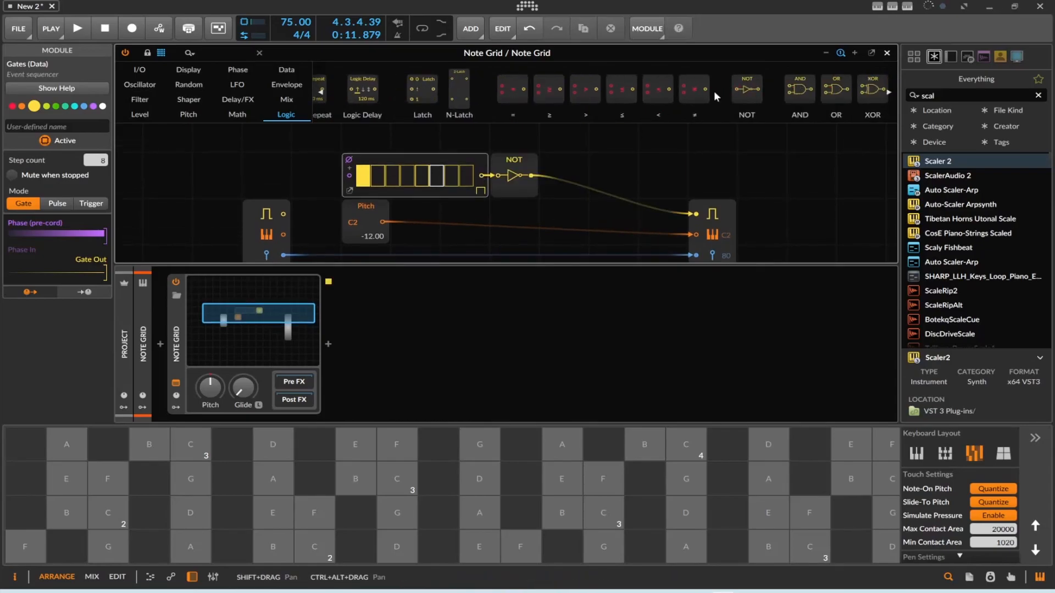
# Record about two bars of the inverted gate pattern on the Scaler 2 track and return the playhead to the start.
pyautogui.press('space')
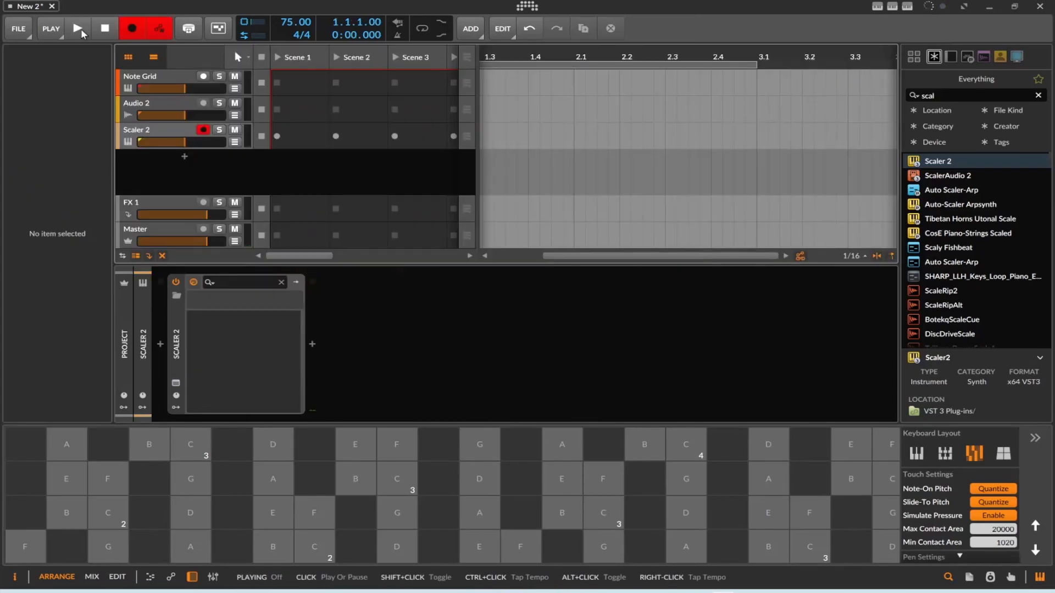
pyautogui.press('space')
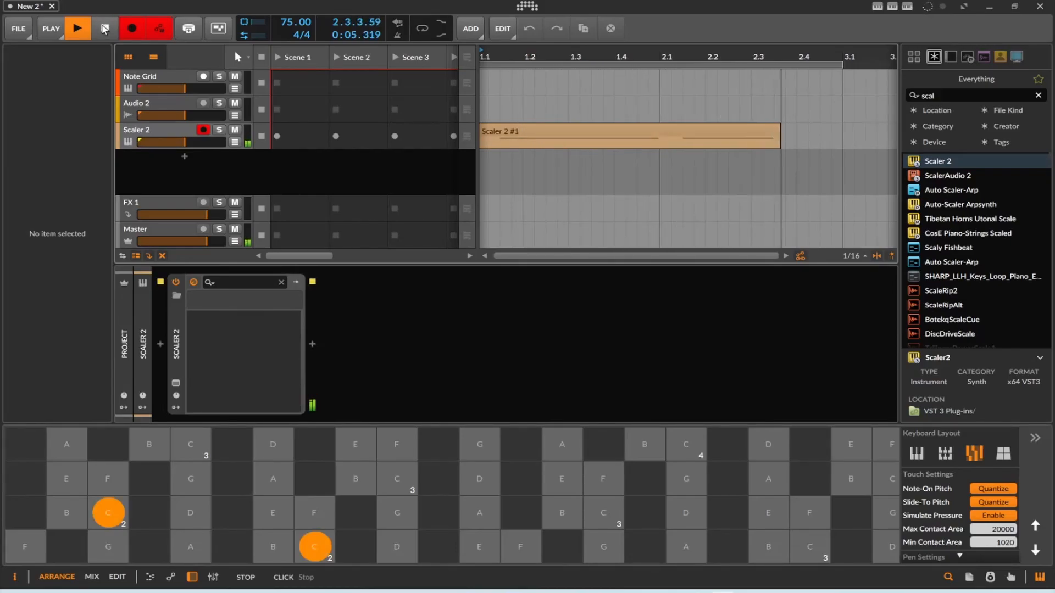
pyautogui.click(104, 28)
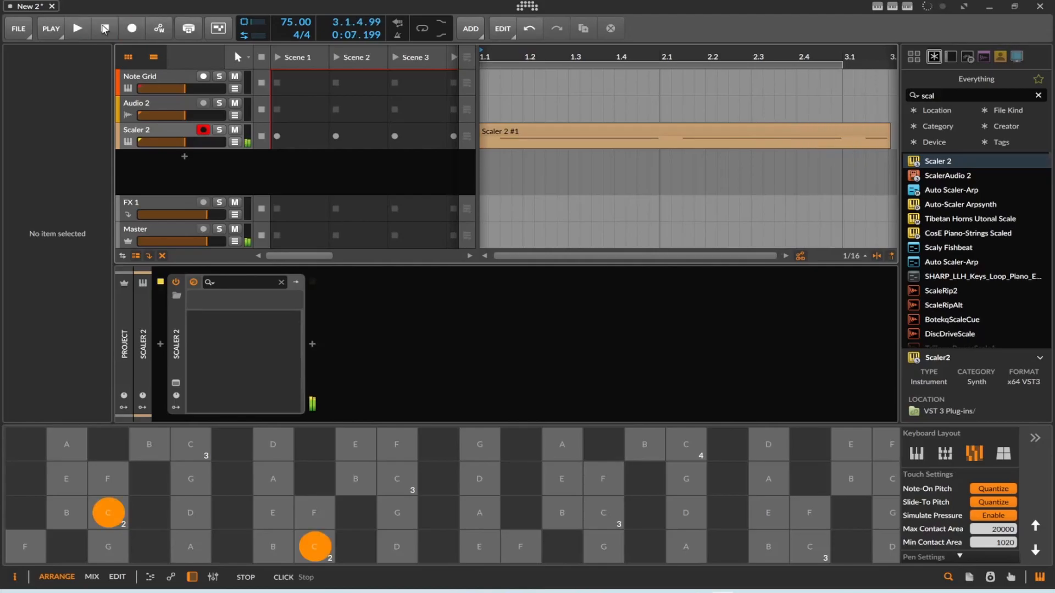
pyautogui.click(105, 29)
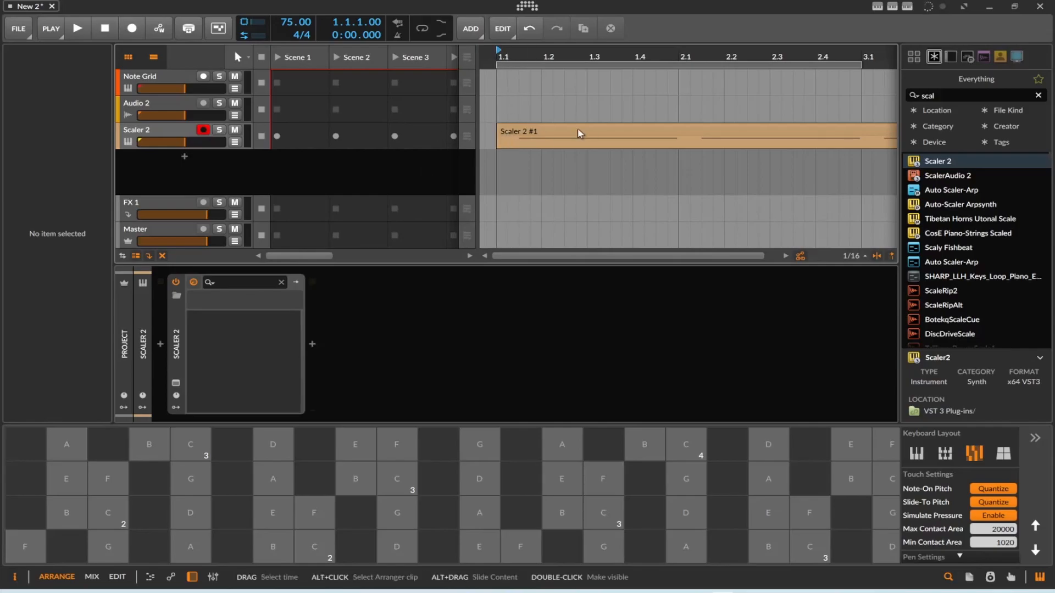
pyautogui.scroll(1, 559, 137)
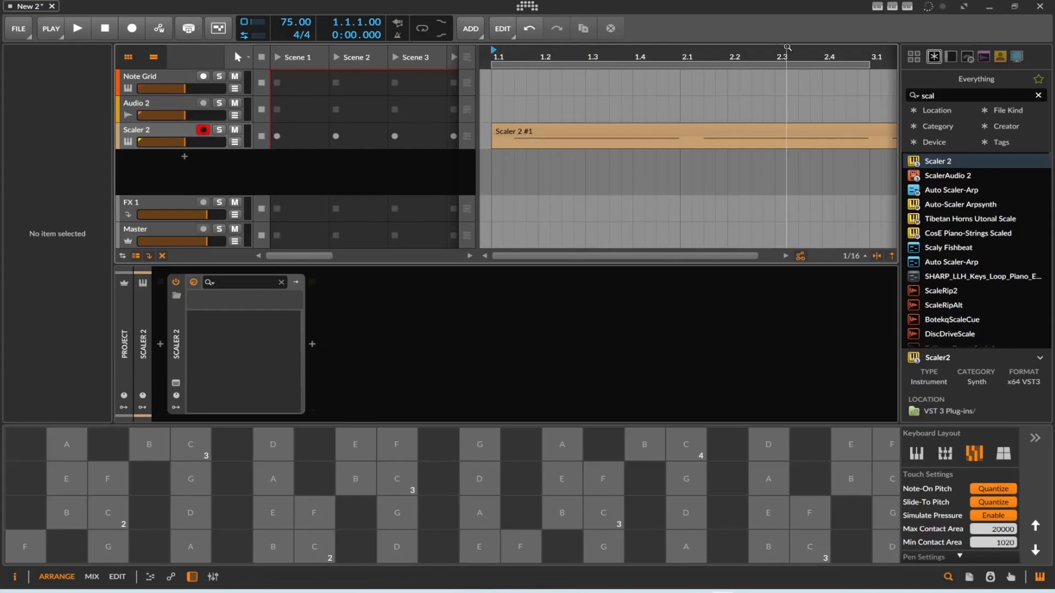
# Open the Note Grid track's patch and spread the Gates and NOT modules apart to make room between them.
pyautogui.click(162, 79)
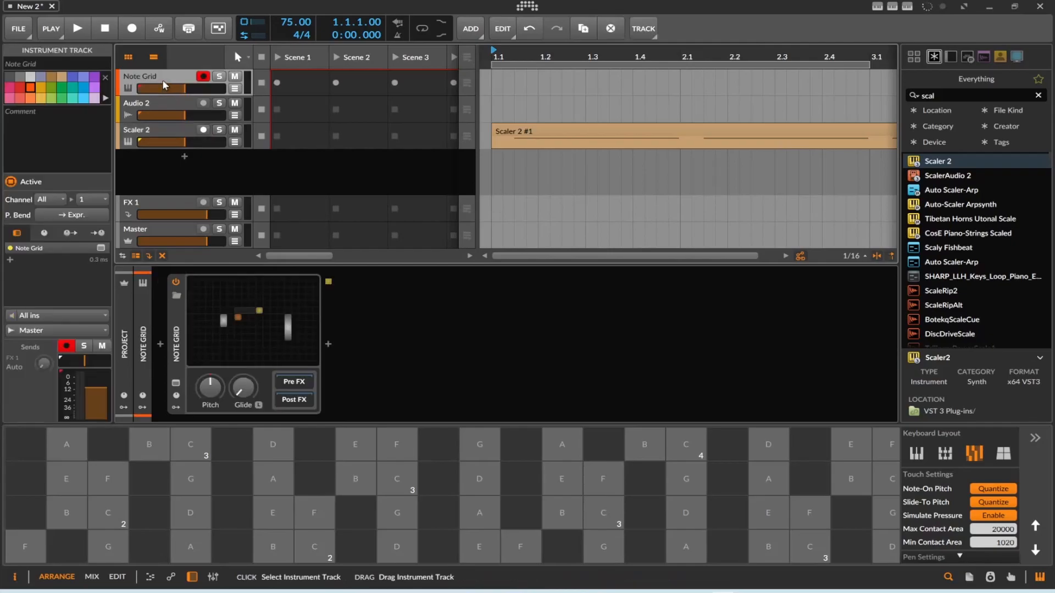
pyautogui.click(249, 335)
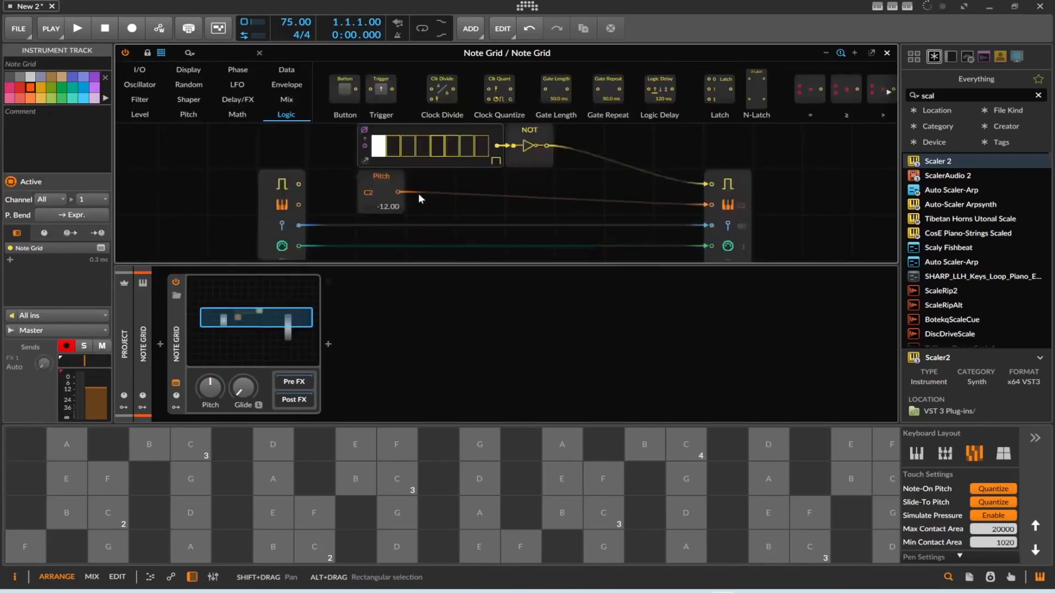
pyautogui.moveTo(523, 198); pyautogui.dragTo(573, 199)
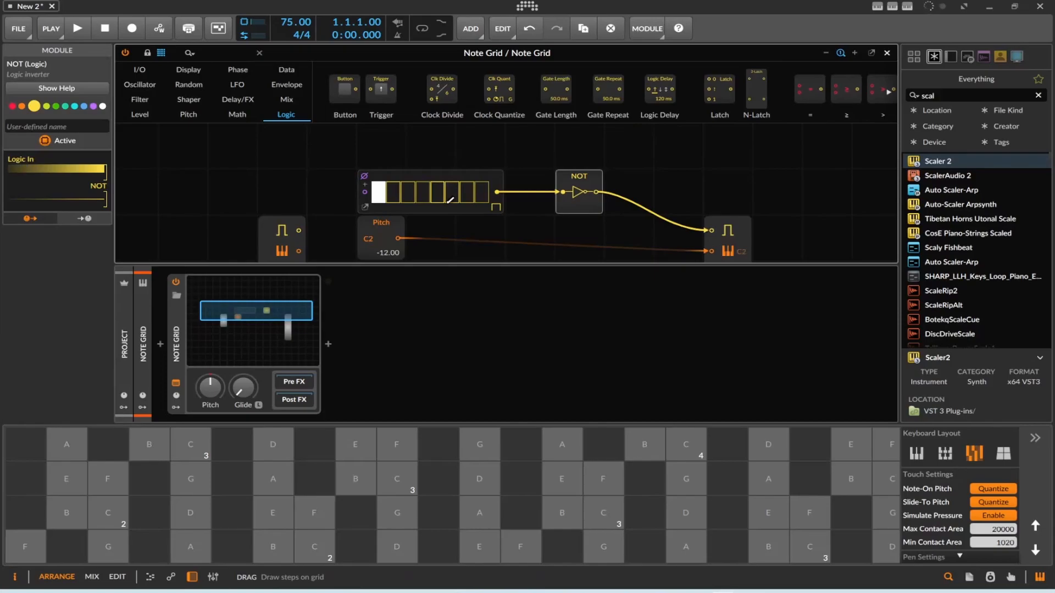
pyautogui.moveTo(445, 206); pyautogui.dragTo(389, 212)
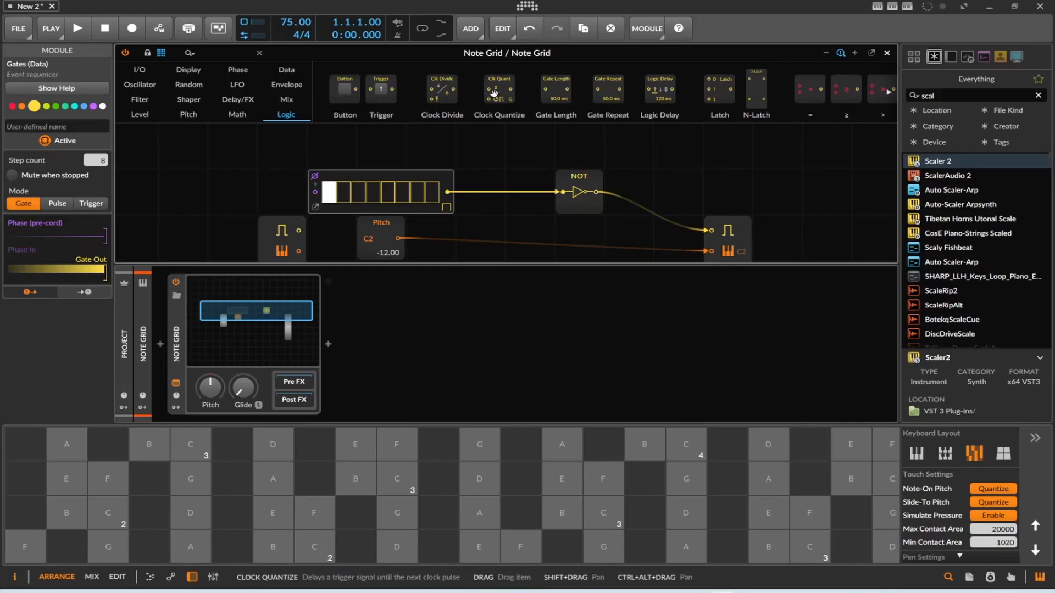
# Try a Clock Quantize module between the Gates and NOT modules, and disconnect the Gates output from it.
pyautogui.moveTo(494, 86); pyautogui.dragTo(559, 197)
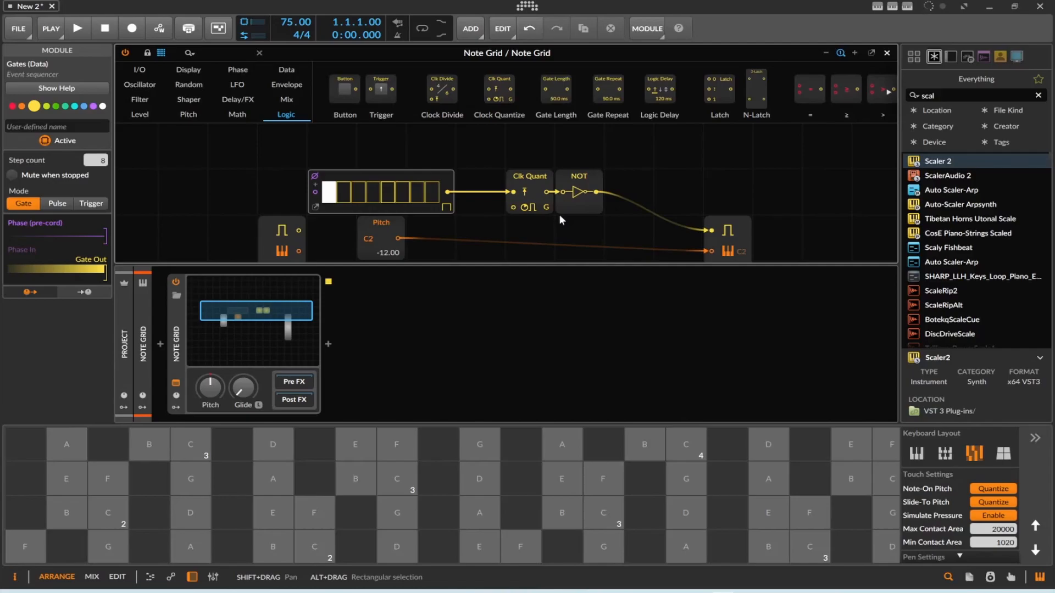
pyautogui.click(536, 201)
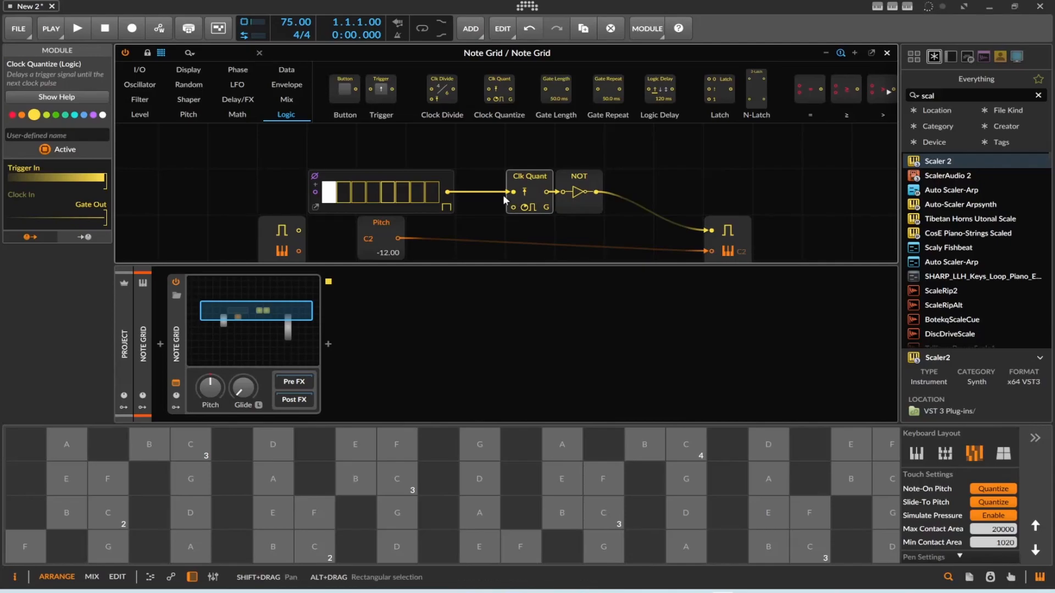
pyautogui.doubleClick(447, 192)
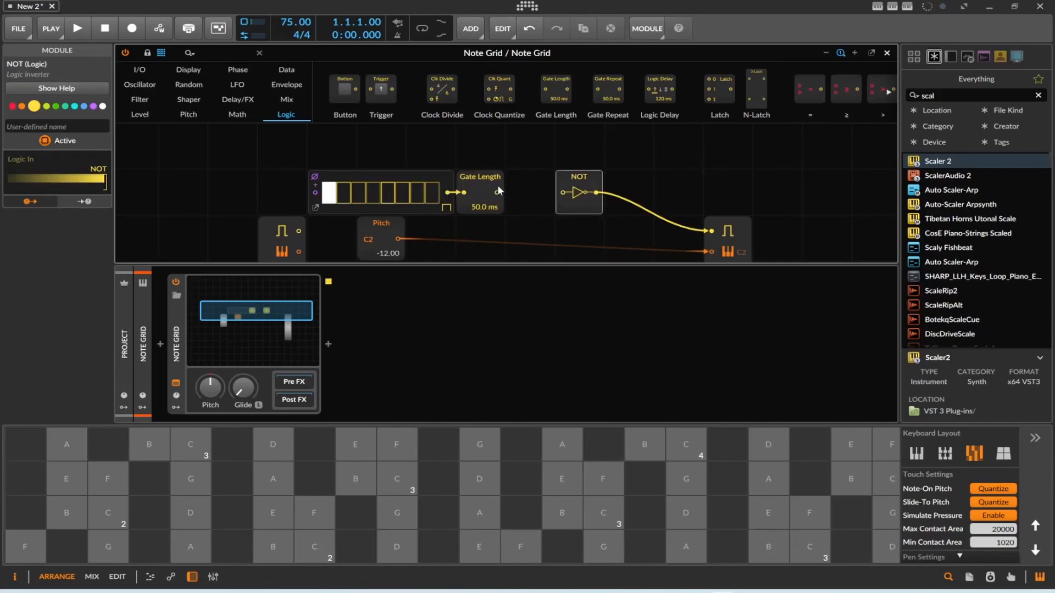
# Insert a Gate Length module between the Gates and NOT modules and set its length to 0.10 ms.
pyautogui.moveTo(497, 191); pyautogui.dragTo(572, 190)
pyautogui.moveTo(485, 213); pyautogui.dragTo(485, 228)
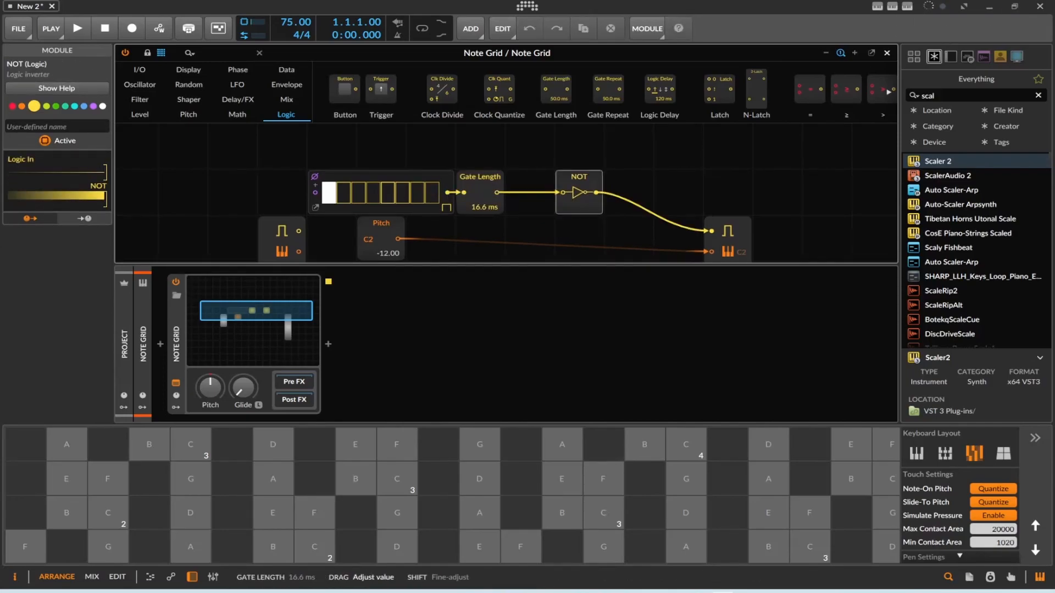
# Record about three bars of the shortened and inverted gate signal on the Scaler 2 track.
pyautogui.press('space')
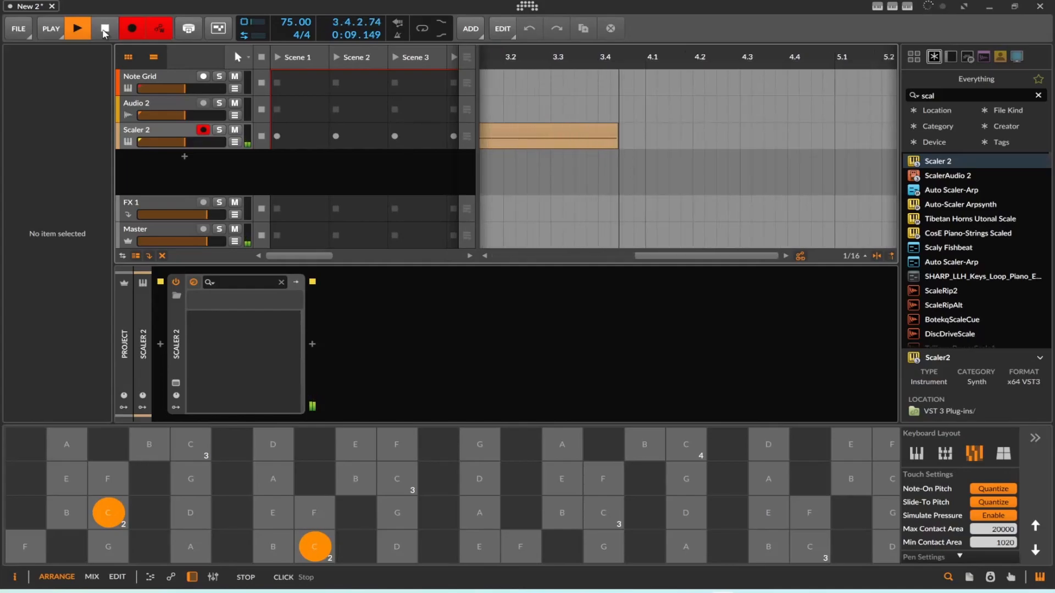
pyautogui.click(104, 30)
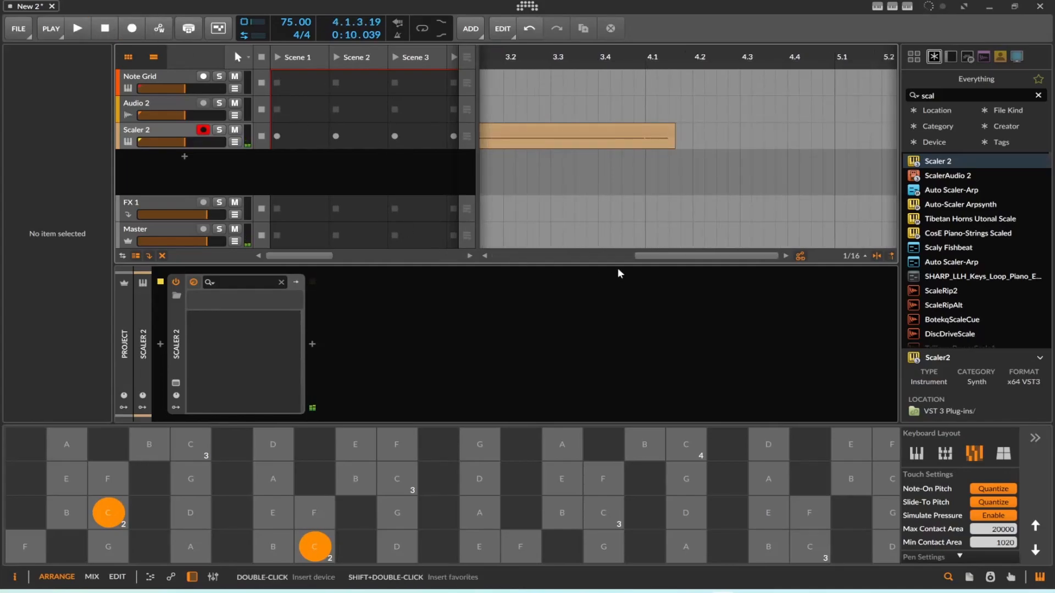
pyautogui.moveTo(686, 256); pyautogui.dragTo(548, 256)
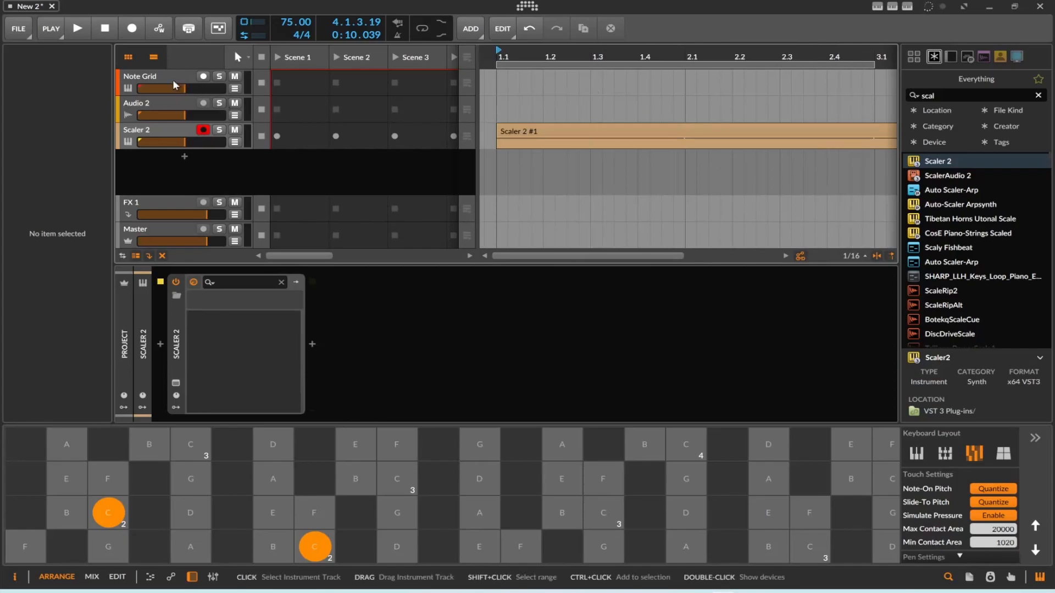
# Reopen the Note Grid patch and turn on steps 3, 5 and 7 of the Gates module.
pyautogui.click(140, 76)
pyautogui.doubleClick(247, 329)
pyautogui.scroll(3, 357, 217)
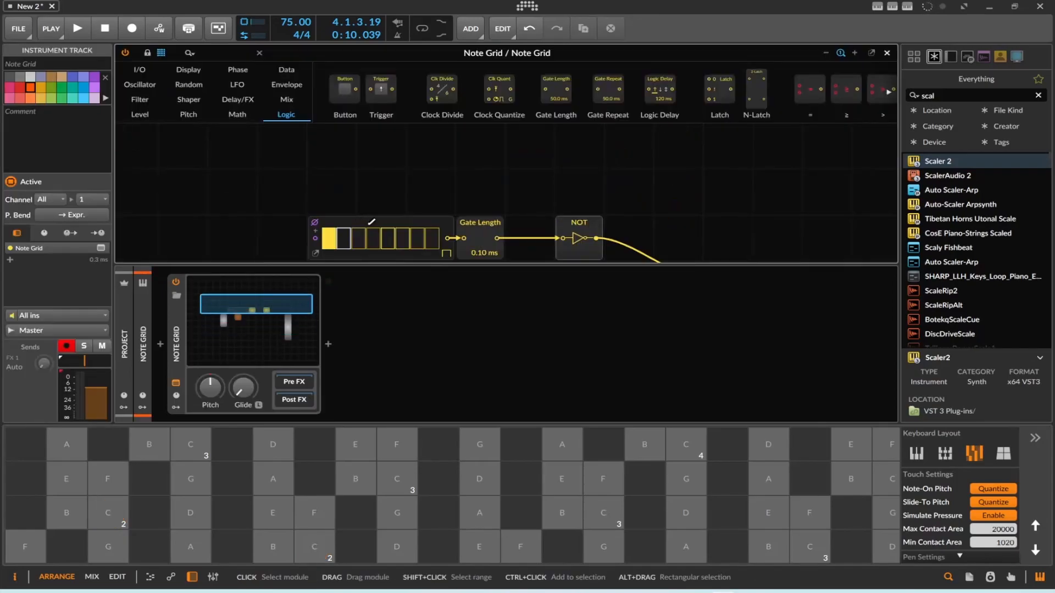
pyautogui.click(365, 223)
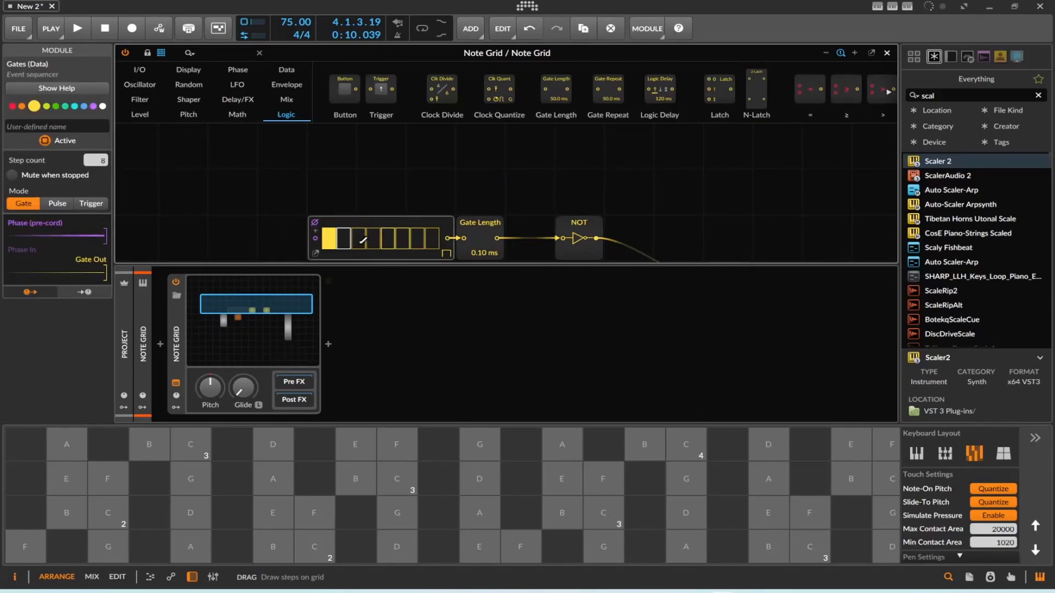
pyautogui.click(363, 246)
pyautogui.click(414, 242)
pyautogui.scroll(-2, 456, 164)
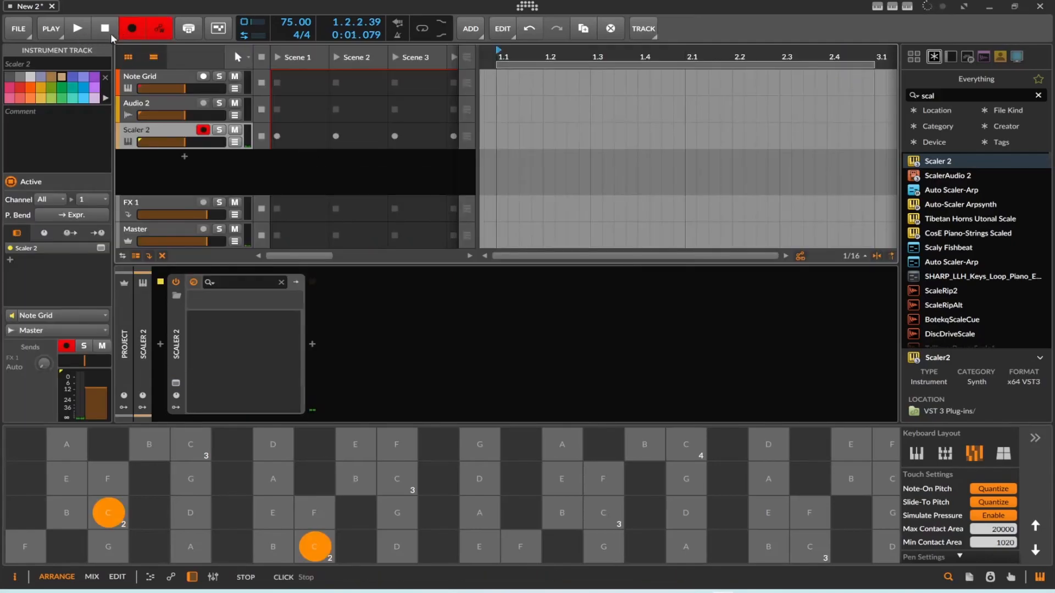
# Record about two bars of the four-step gate pattern on the Scaler 2 track and open the recorded clip's notes.
pyautogui.click(110, 36)
pyautogui.click(134, 32)
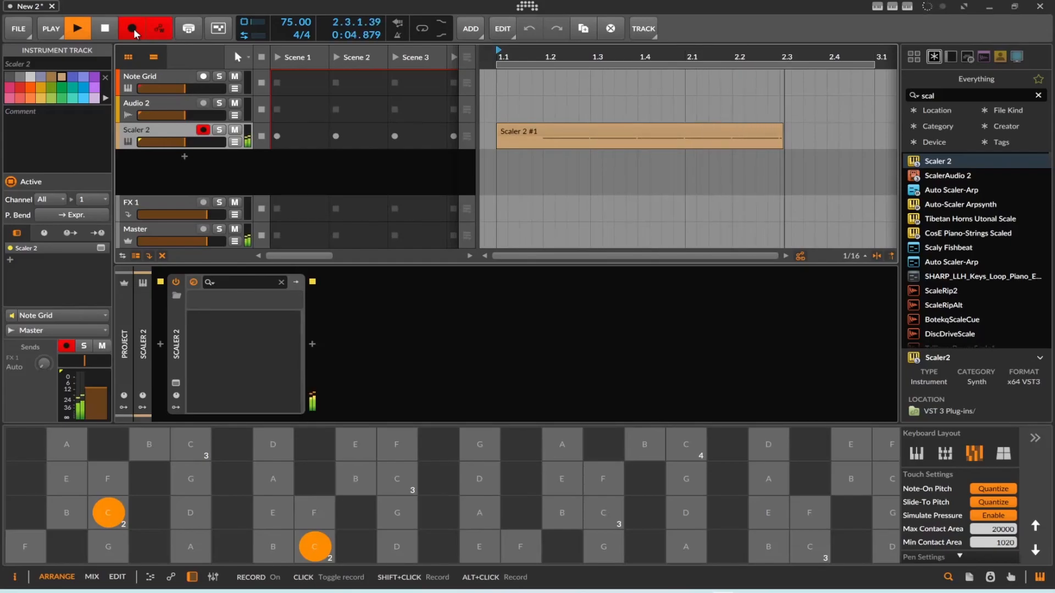
pyautogui.click(134, 32)
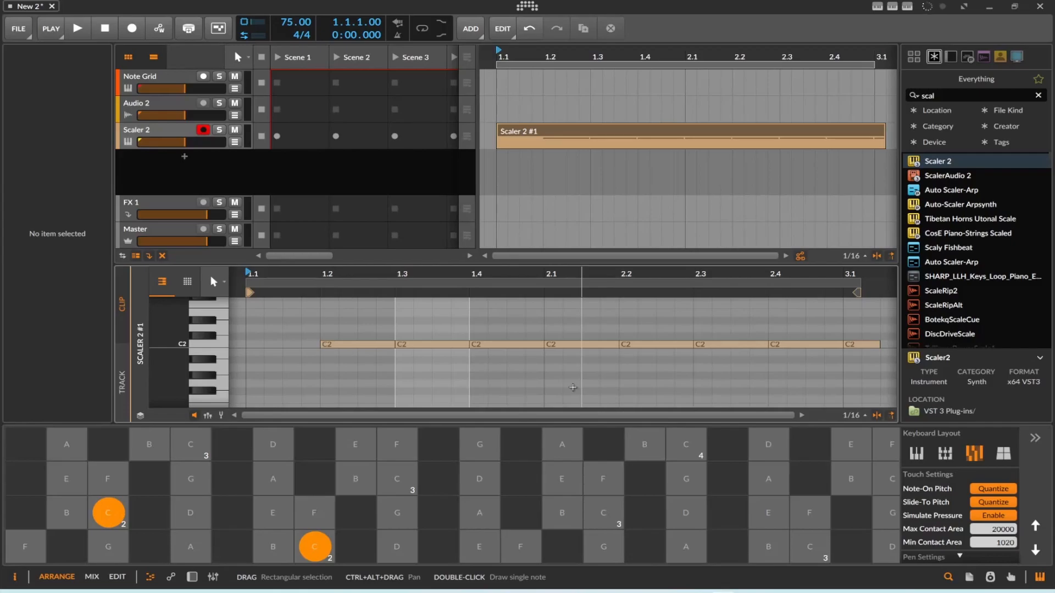
# Reopen the Note Grid patch, spread its modules apart, and duplicate the C2 Pitch module directly below the original.
pyautogui.click(175, 76)
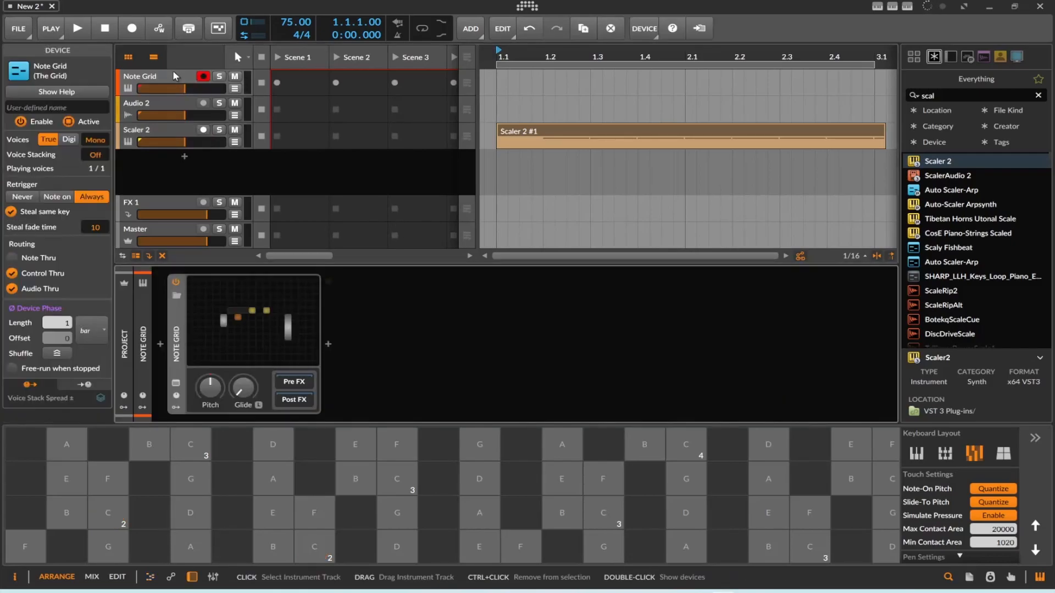
pyautogui.click(248, 329)
pyautogui.moveTo(249, 328); pyautogui.dragTo(250, 318)
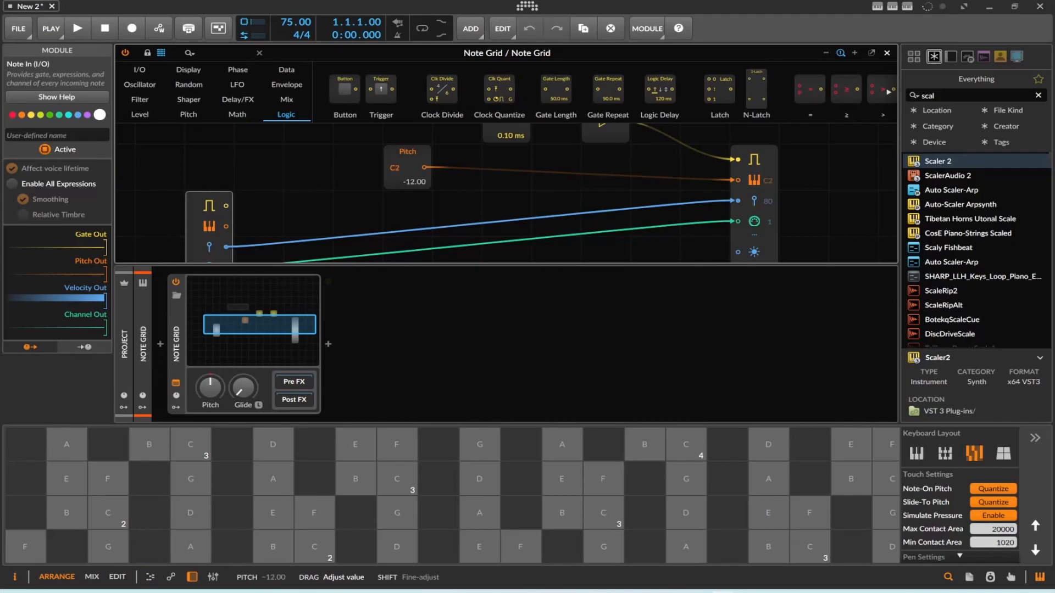
pyautogui.moveTo(394, 161); pyautogui.dragTo(354, 206)
pyautogui.scroll(-1, 363, 209)
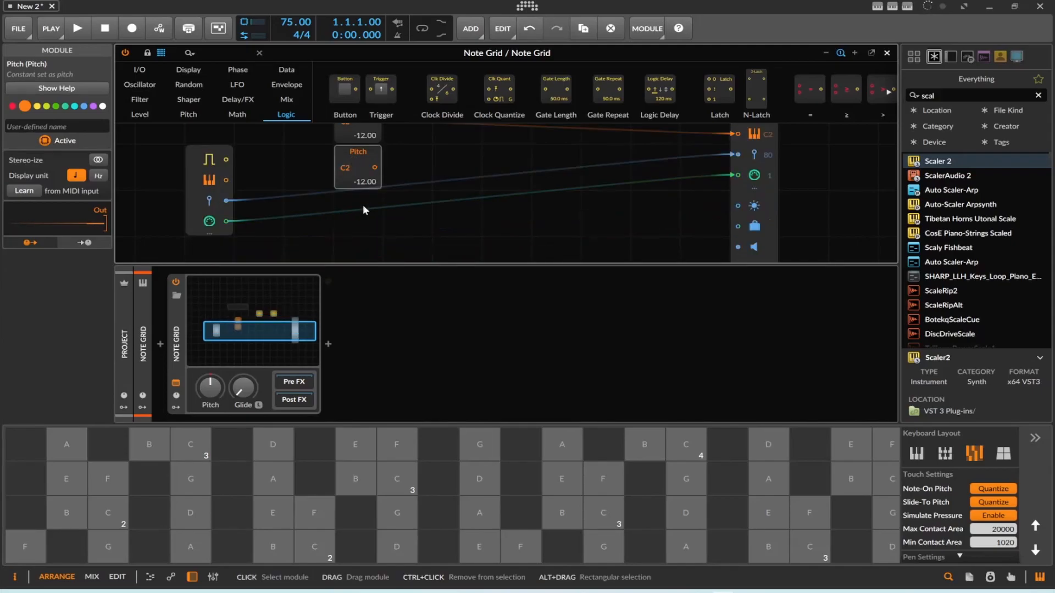
# Set the duplicated Pitch module to D2 and add two more Pitch copies below it set to E2 and F2.
pyautogui.keyDown('ctrl'); pyautogui.click(361, 167); pyautogui.keyUp('ctrl')
pyautogui.write('C2')
pyautogui.press('Return')
pyautogui.moveTo(364, 154); pyautogui.dragTo(349, 211)
pyautogui.scroll(-1, 363, 212)
pyautogui.scroll(2, 352, 207)
pyautogui.scroll(-1, 345, 219)
pyautogui.scroll(-1, 348, 216)
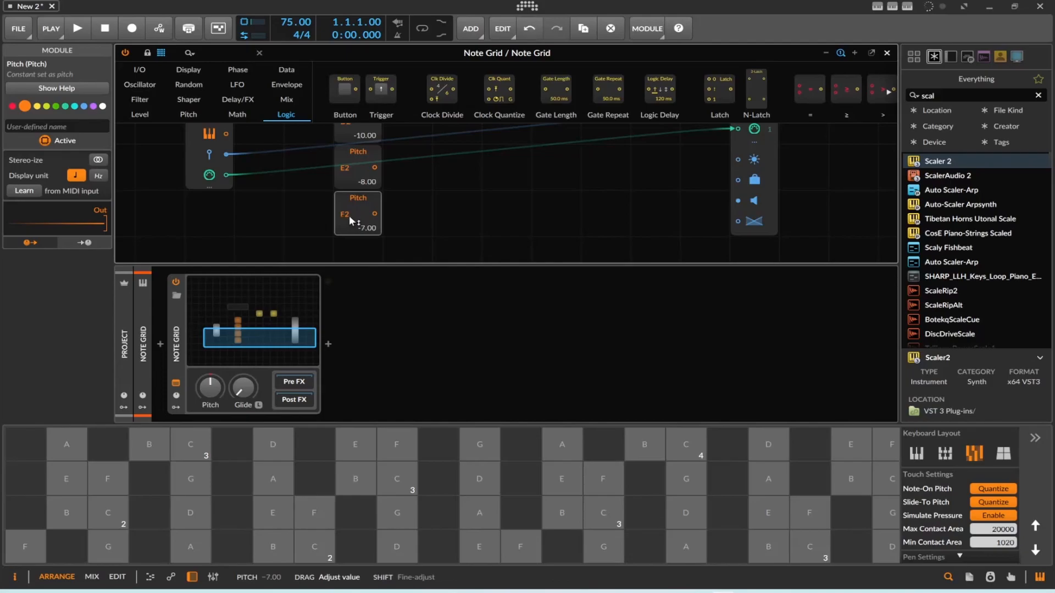
# Add two Select In modules, feeding the C2 and D2 pitches into the first and the E2 and F2 pitches into the second.
pyautogui.scroll(2, 510, 172)
pyautogui.scroll(1, 500, 199)
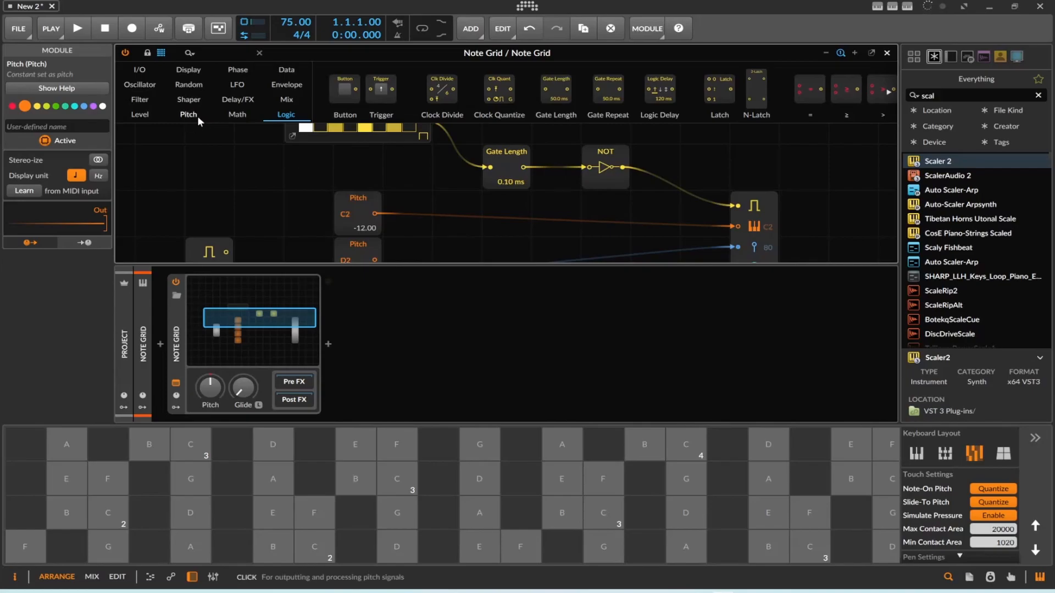
pyautogui.click(286, 99)
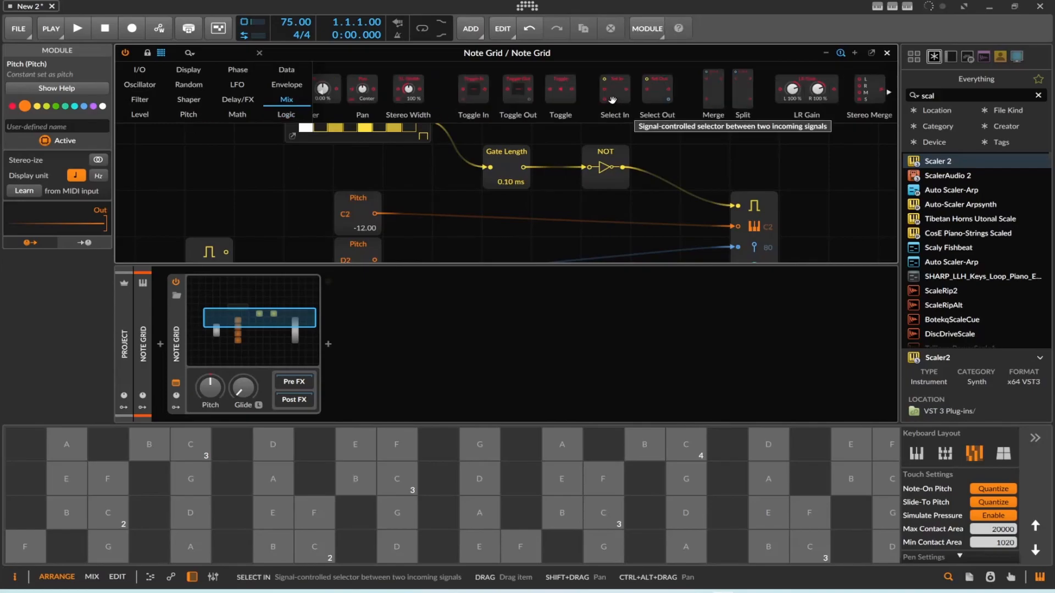
pyautogui.moveTo(612, 100); pyautogui.dragTo(503, 229)
pyautogui.moveTo(371, 186); pyautogui.dragTo(489, 182)
pyautogui.moveTo(372, 230); pyautogui.dragTo(489, 196)
pyautogui.scroll(-3, 415, 176)
pyautogui.moveTo(376, 183); pyautogui.dragTo(487, 151)
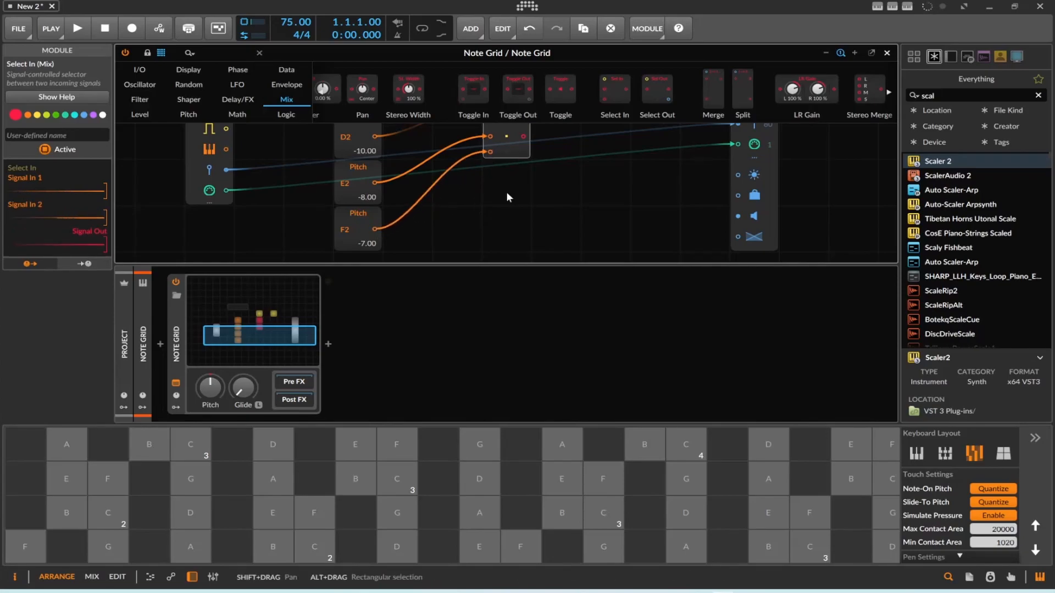
# Add a third Select In module fed by the first two, and connect its output to the note output's pitch.
pyautogui.scroll(3, 506, 193)
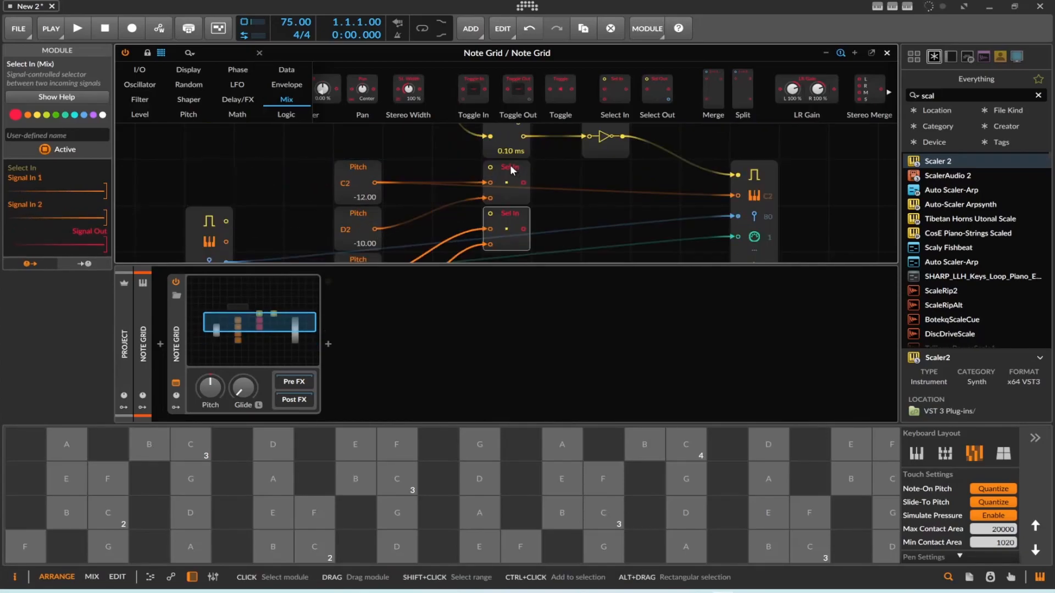
pyautogui.moveTo(610, 90); pyautogui.dragTo(588, 186)
pyautogui.moveTo(524, 183); pyautogui.dragTo(589, 182)
pyautogui.moveTo(524, 231); pyautogui.dragTo(740, 196)
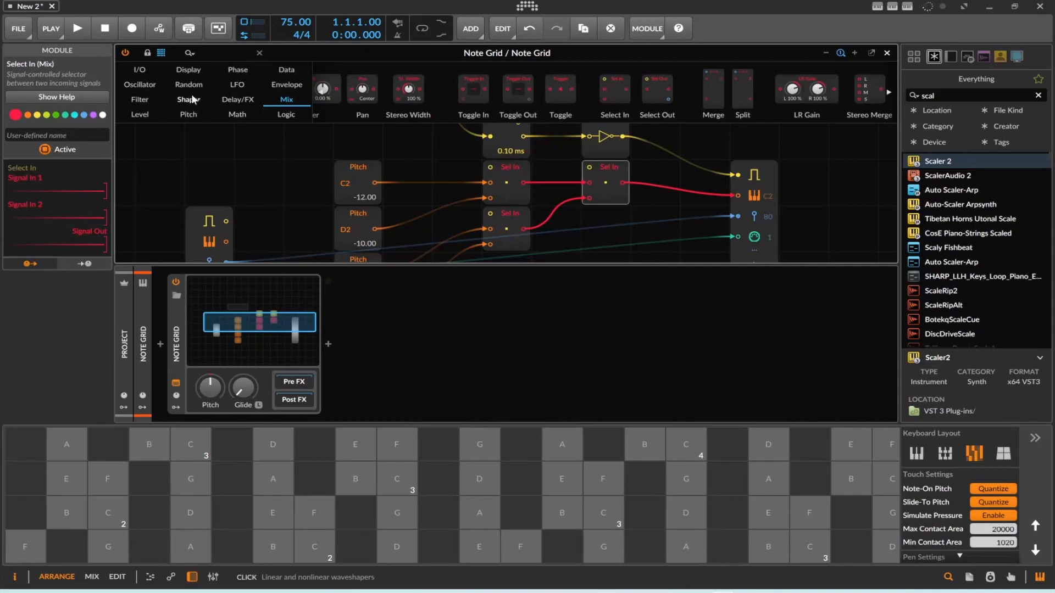
# Add an S/H LFO that drives the first Select In's selector, and retrigger it from the Gates output.
pyautogui.scroll(2, 241, 157)
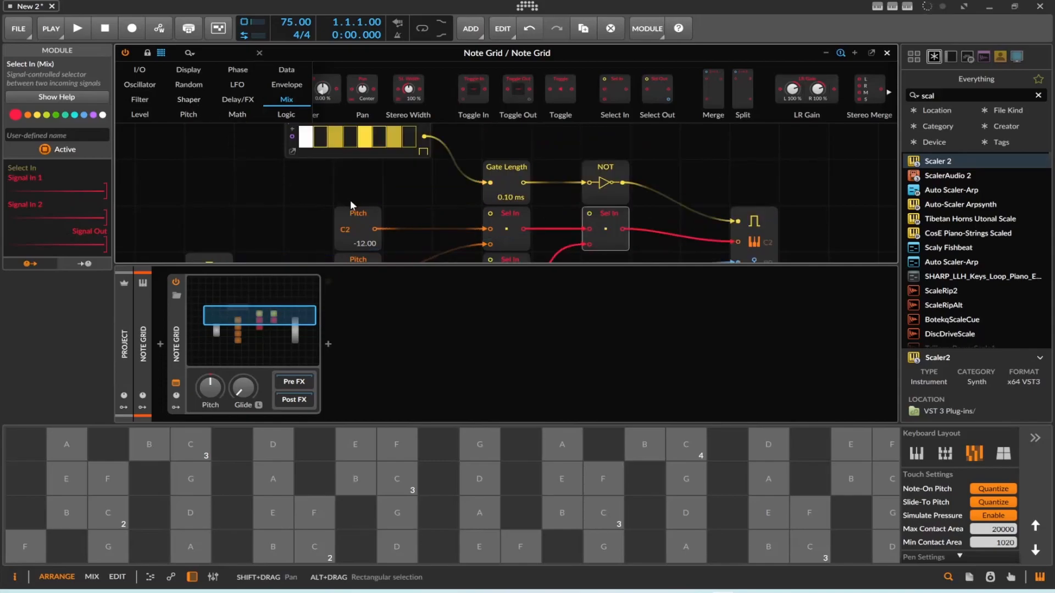
pyautogui.click(182, 93)
pyautogui.moveTo(418, 94); pyautogui.dragTo(189, 202)
pyautogui.moveTo(326, 183); pyautogui.dragTo(488, 213)
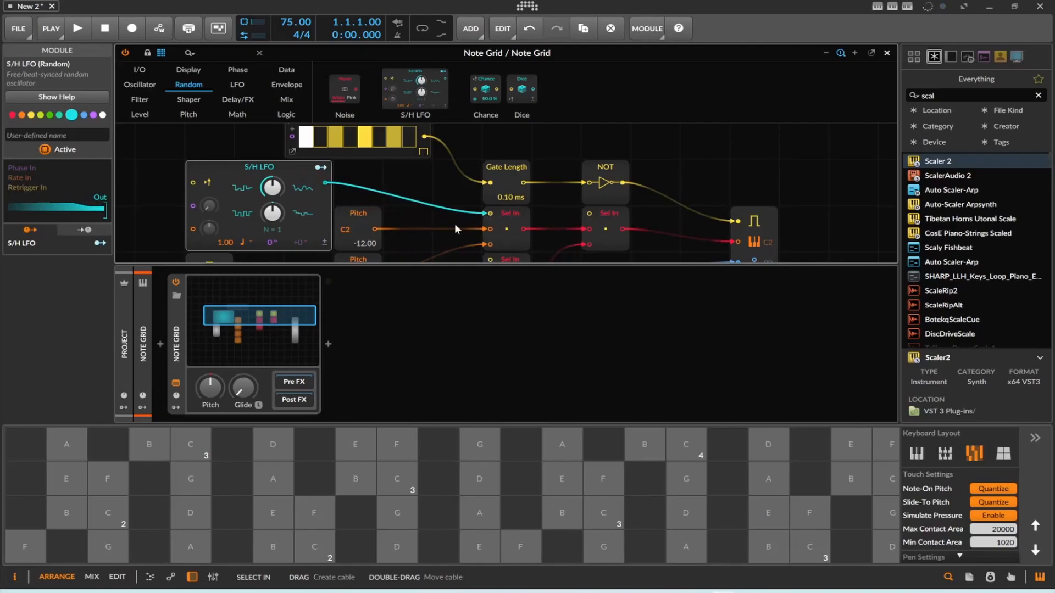
pyautogui.moveTo(424, 137); pyautogui.dragTo(193, 182)
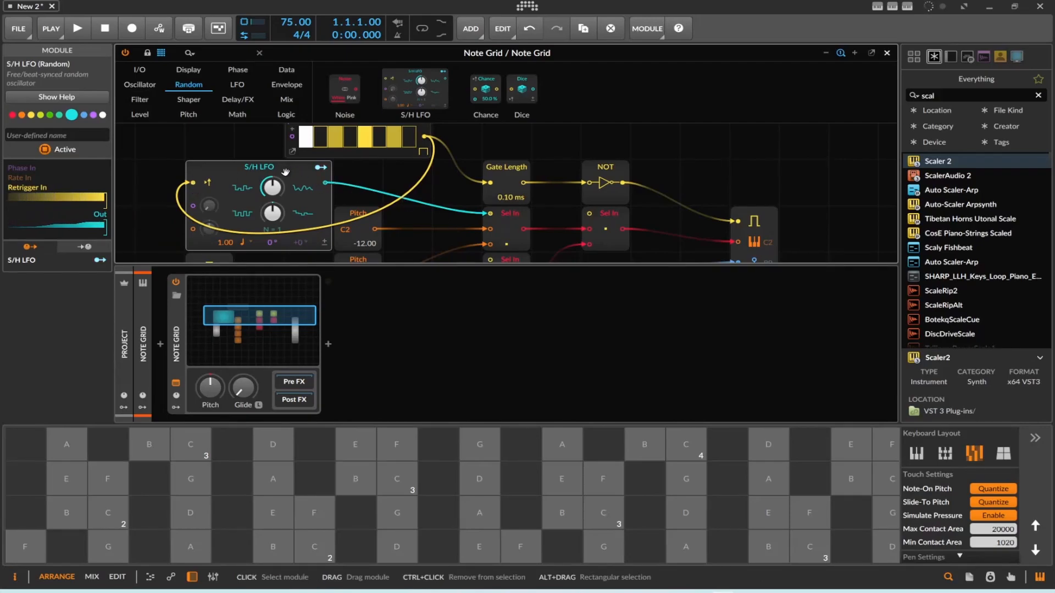
# Duplicate the S/H LFO, connect the copy to the third Select In's selector, and adjust the copy's knobs.
pyautogui.moveTo(285, 171); pyautogui.dragTo(730, 140)
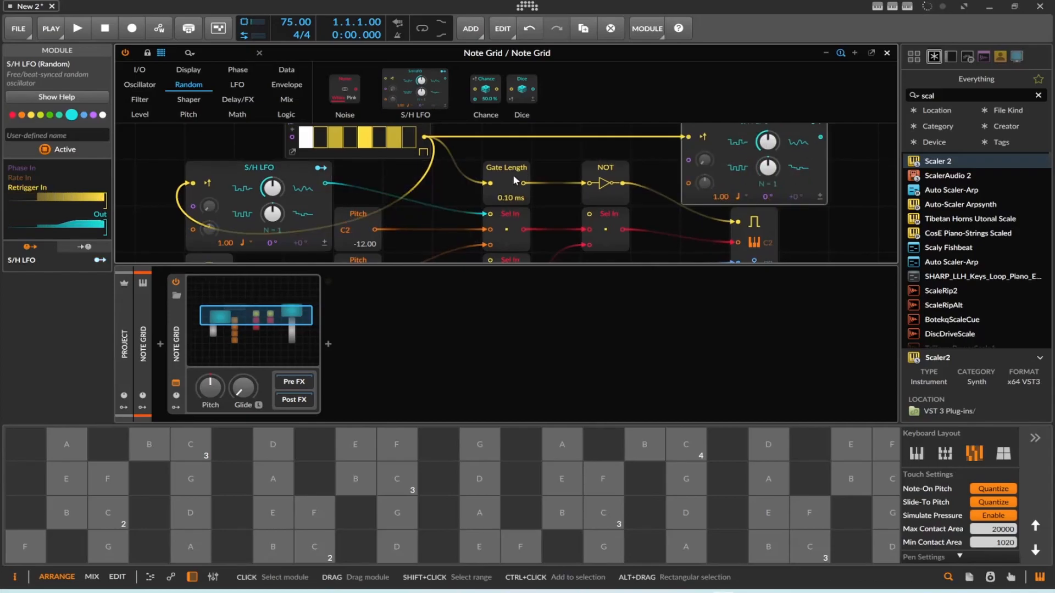
pyautogui.moveTo(821, 137); pyautogui.dragTo(590, 214)
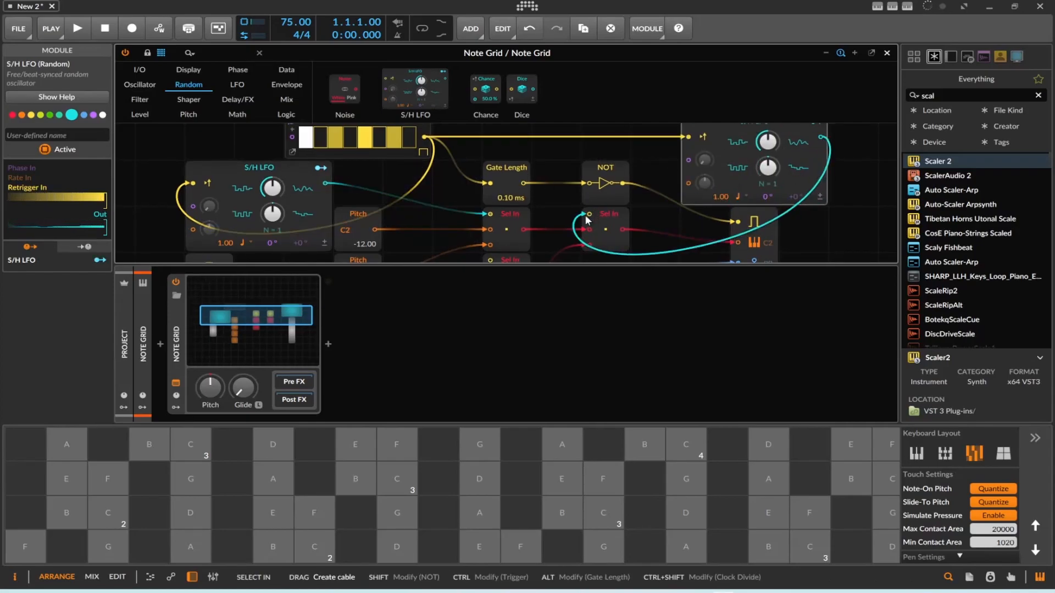
pyautogui.moveTo(768, 141); pyautogui.dragTo(769, 143)
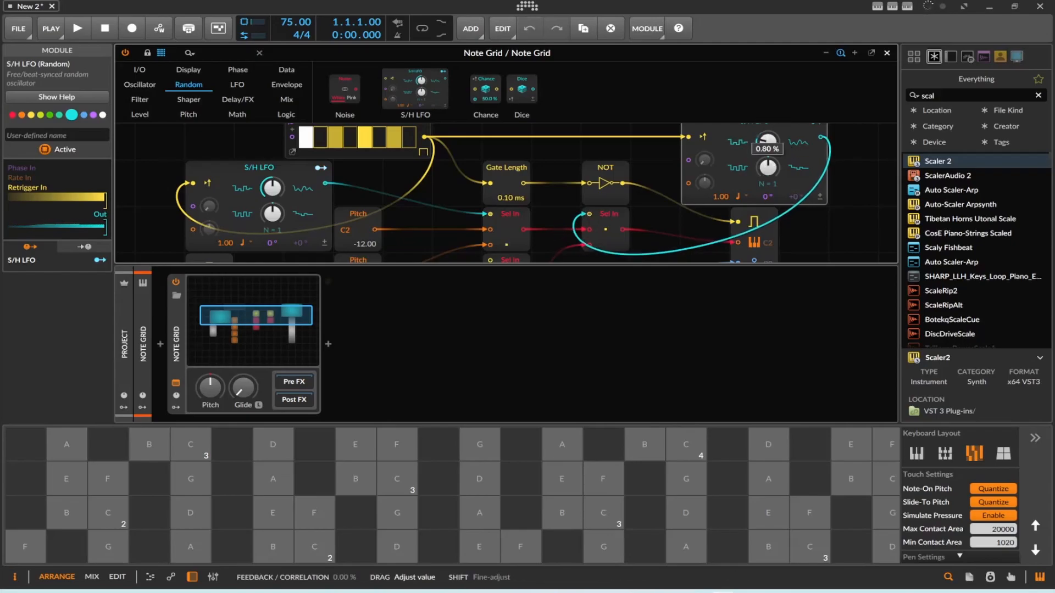
pyautogui.click(736, 196)
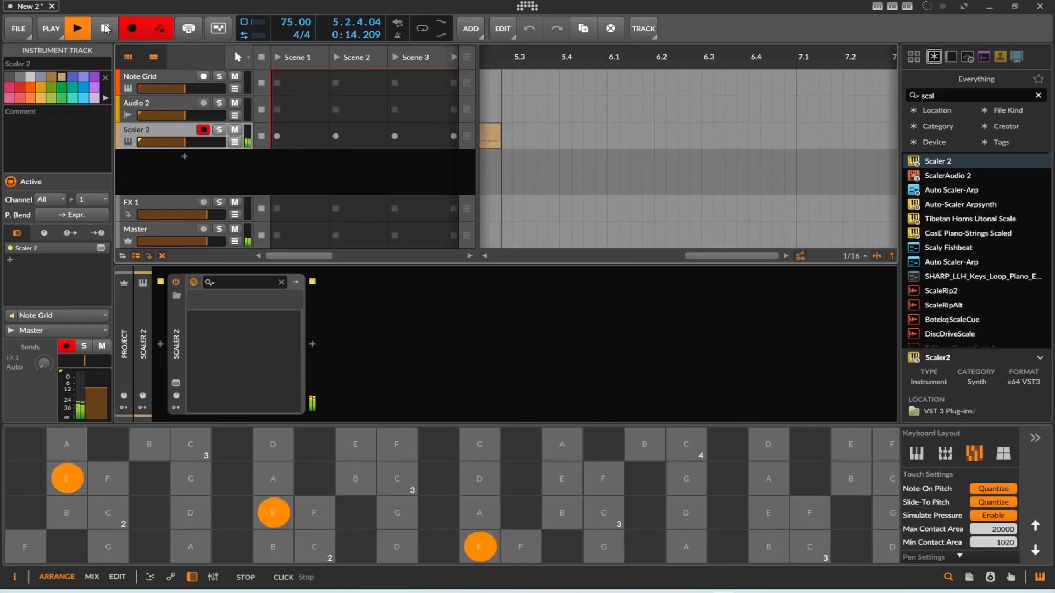
# Record almost five bars of the randomly selected pitches on the Scaler 2 track and stop the transport.
pyautogui.click(106, 28)
pyautogui.click(578, 259)
pyautogui.click(578, 258)
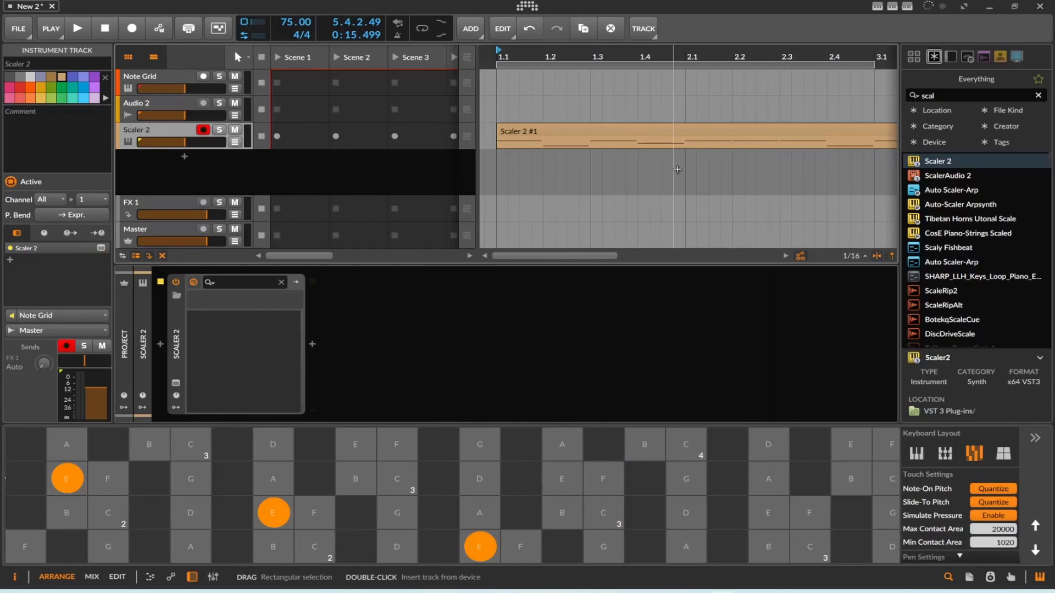
# Open the recorded Scaler 2 clip and examine the pitches and lengths of its notes.
pyautogui.doubleClick(653, 130)
pyautogui.scroll(-3, 493, 312)
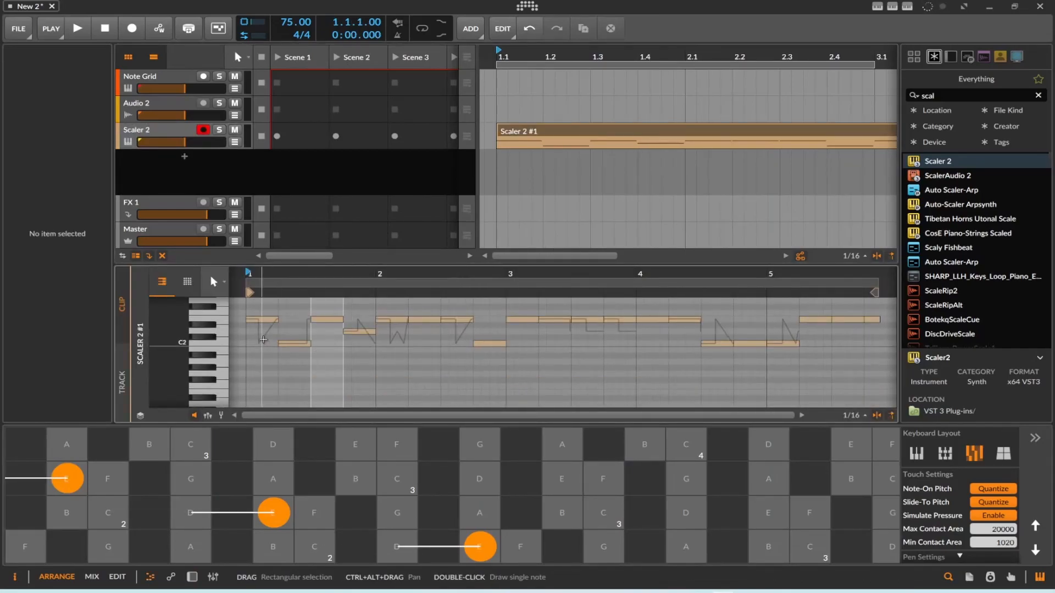
pyautogui.click(398, 339)
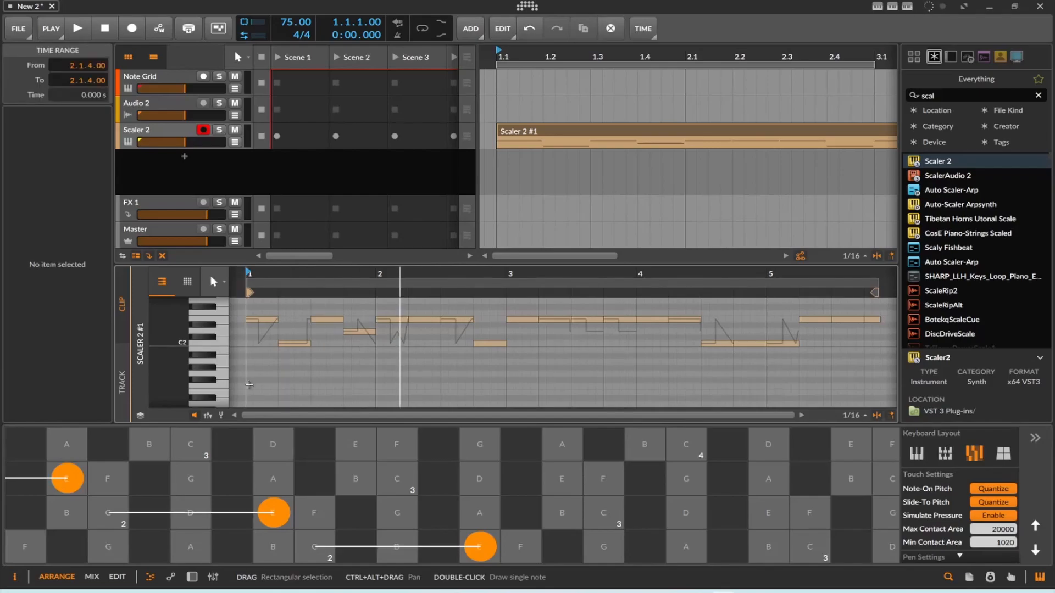
# Turn on micro-pitch expression editing to examine the pitch curves of the notes in the recorded Scaler 2 clip.
pyautogui.click(221, 415)
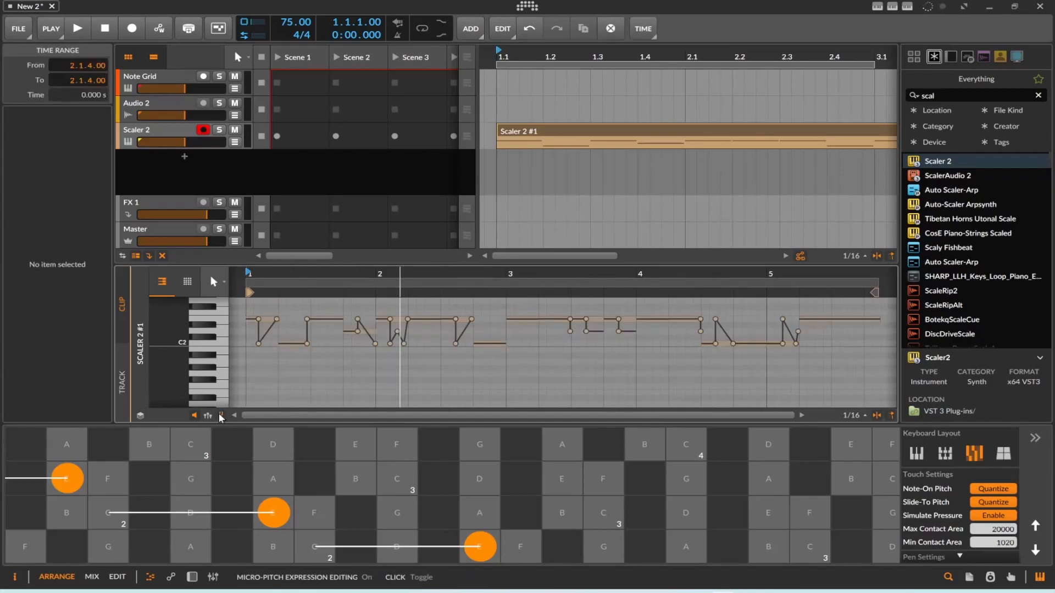
# Open the Note Grid track's patch, set the lowest S/H LFO's timebase to 16th note, and close the patch editor.
pyautogui.click(153, 78)
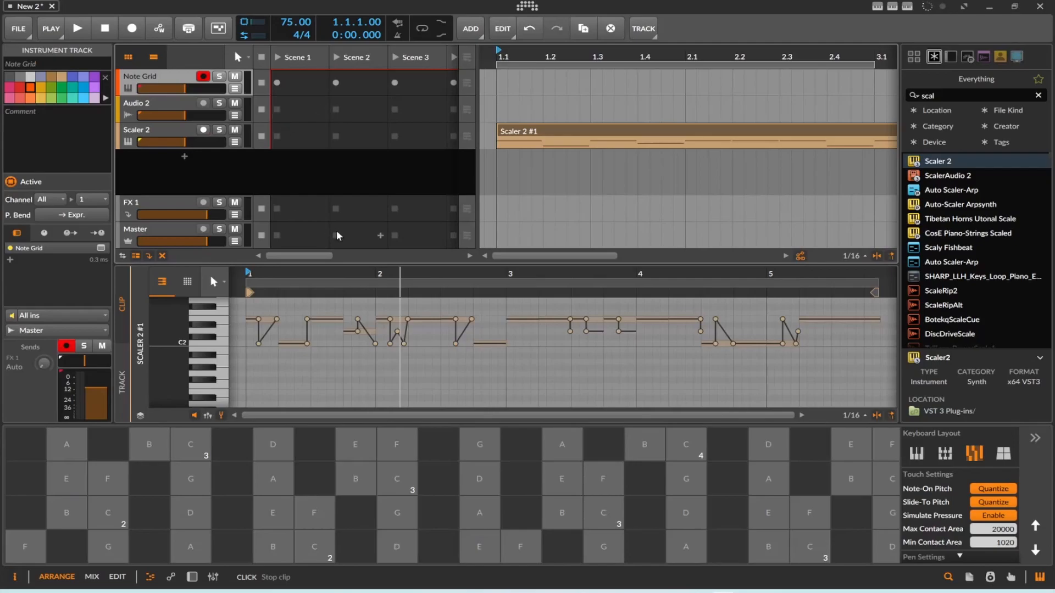
pyautogui.moveTo(259, 319)
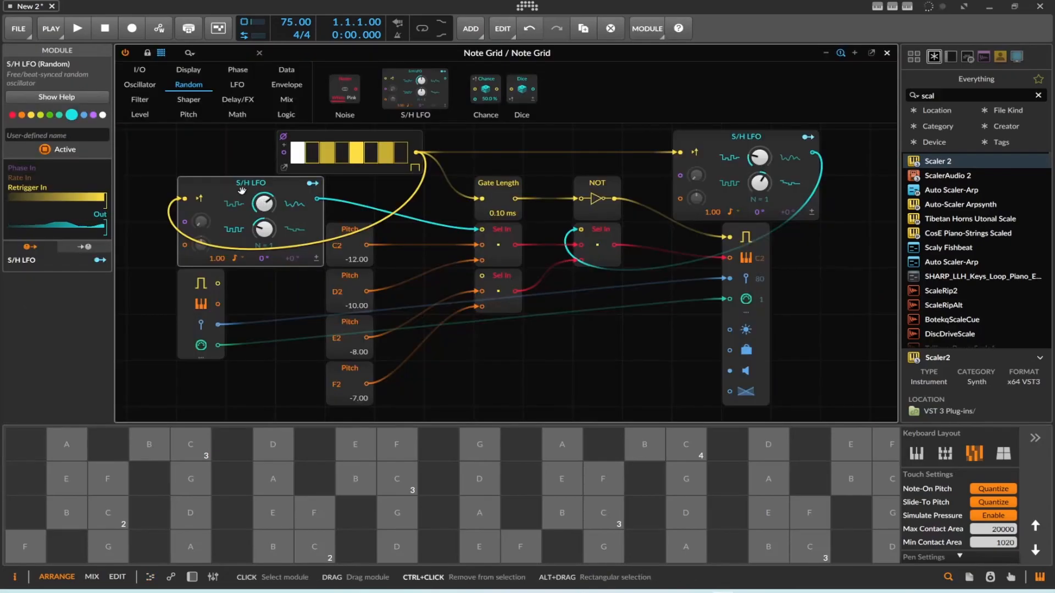
pyautogui.moveTo(243, 191); pyautogui.dragTo(482, 277)
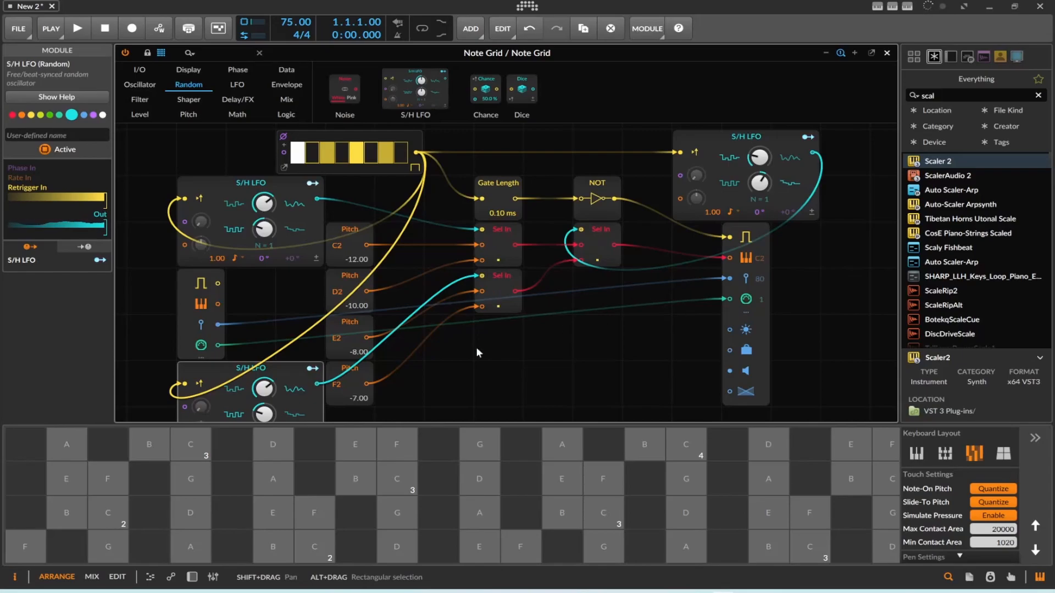
pyautogui.scroll(-2, 476, 347)
pyautogui.moveTo(264, 340)
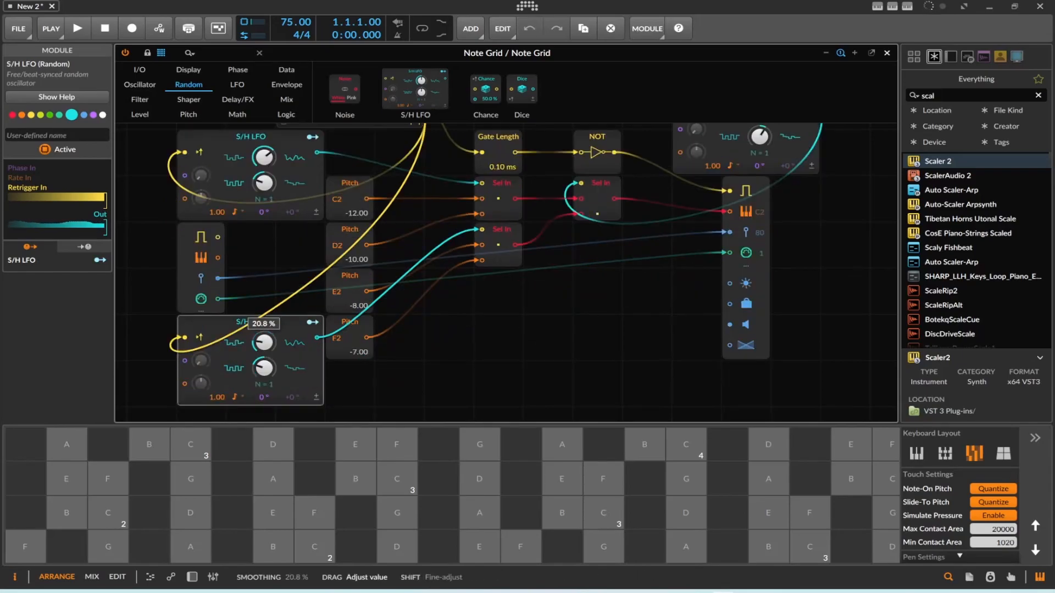
pyautogui.click(234, 396)
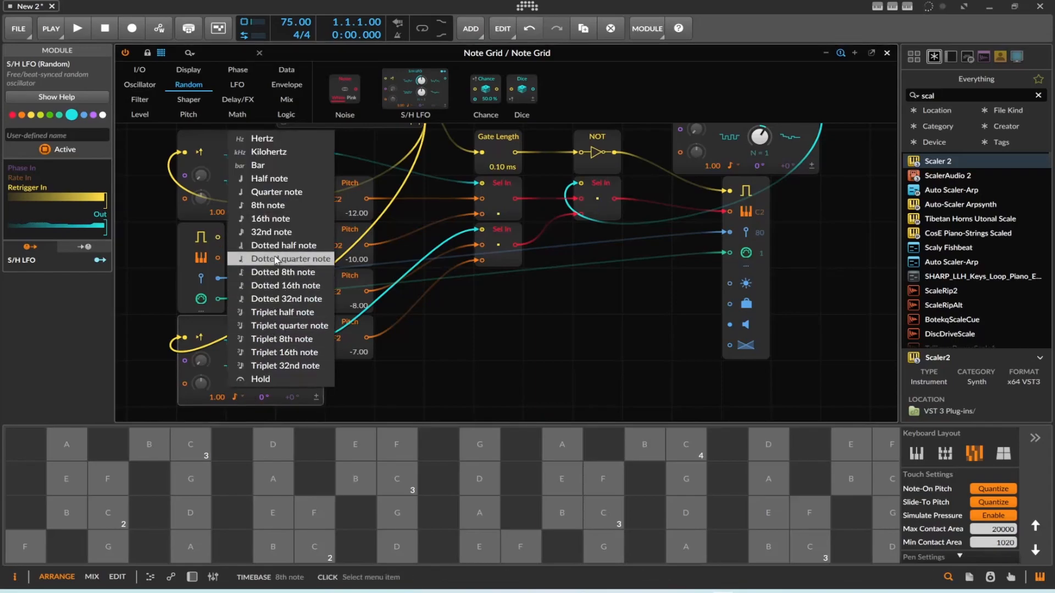
pyautogui.click(270, 218)
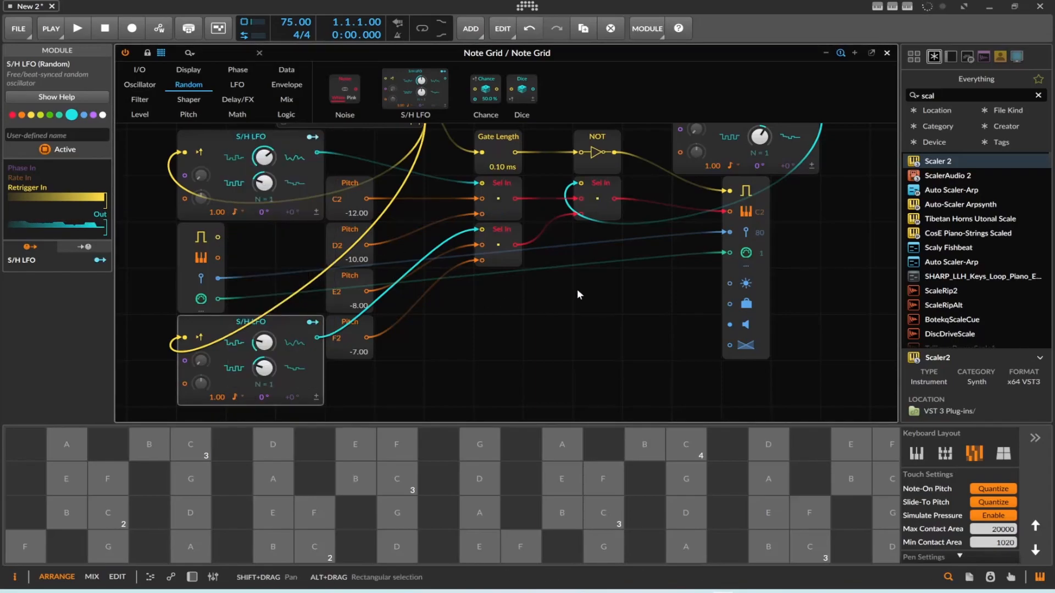
pyautogui.scroll(2, 588, 284)
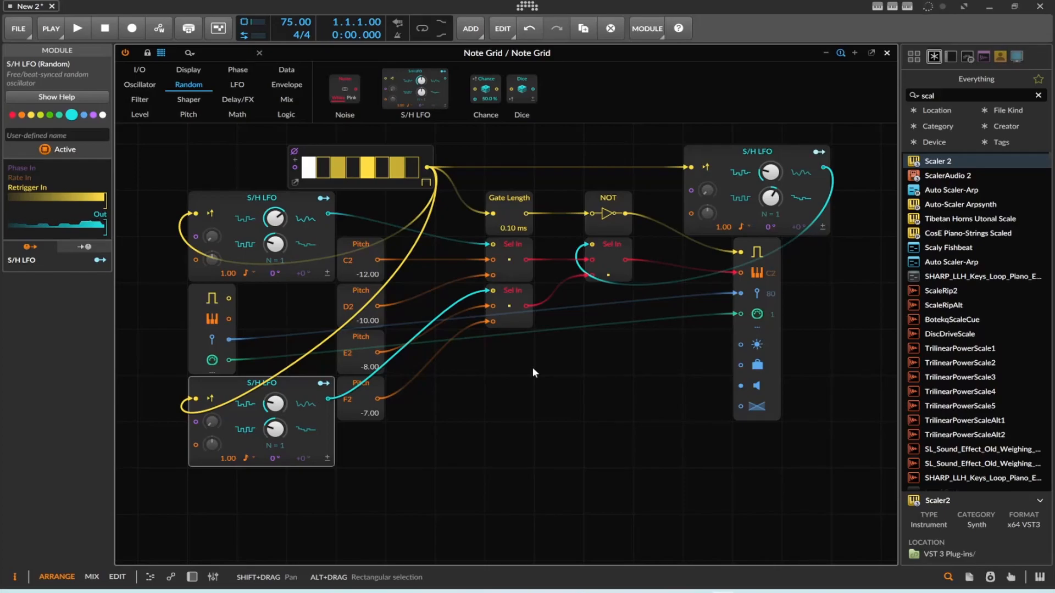
pyautogui.click(885, 54)
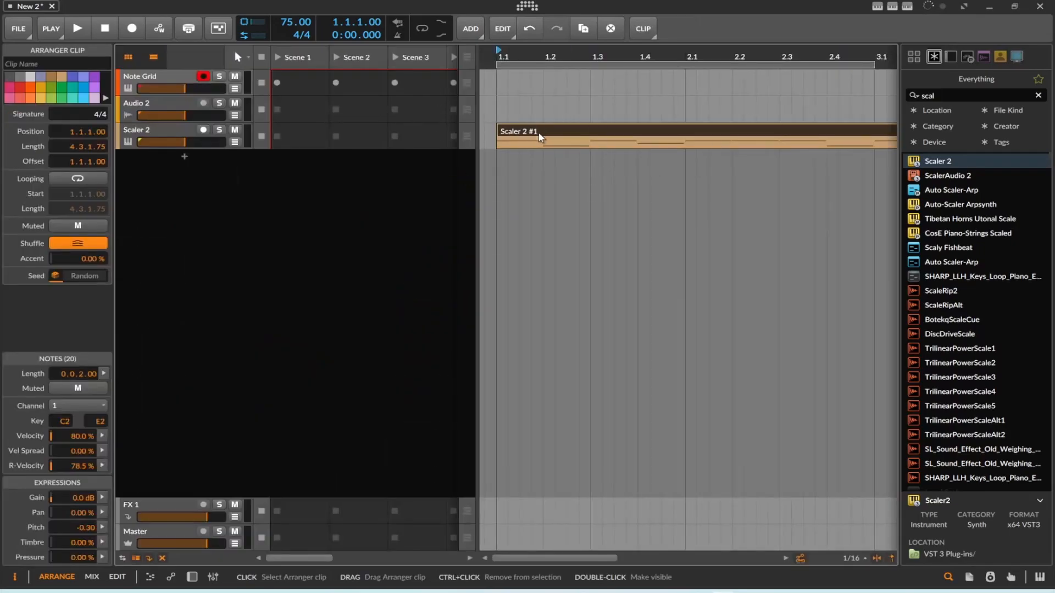
# Delete the existing Scaler 2 clip and record a new take of about five bars on the Scaler 2 track.
pyautogui.press('Delete')
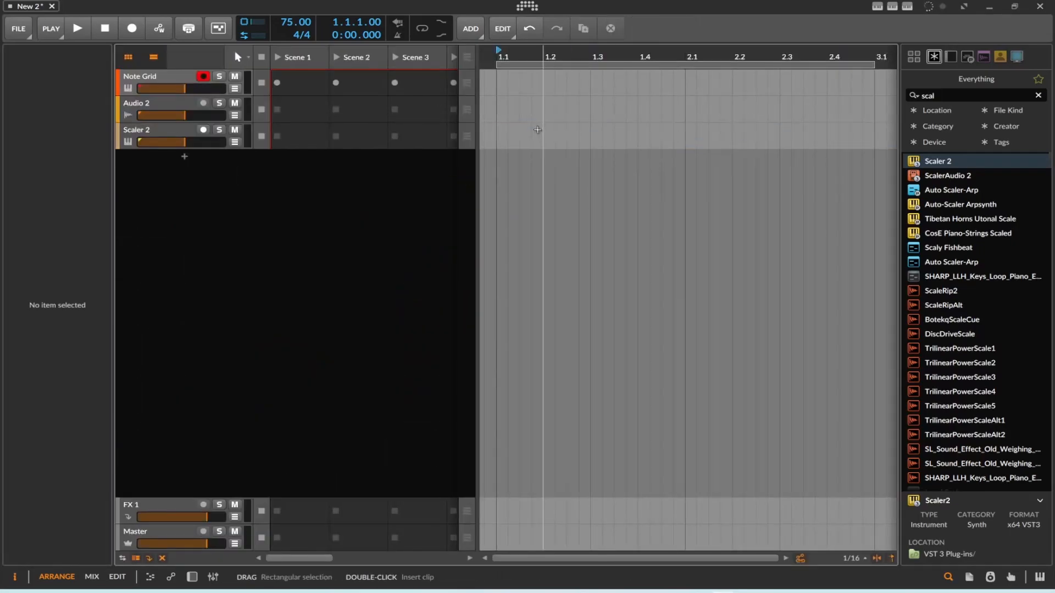
pyautogui.click(186, 130)
pyautogui.click(132, 28)
pyautogui.click(70, 29)
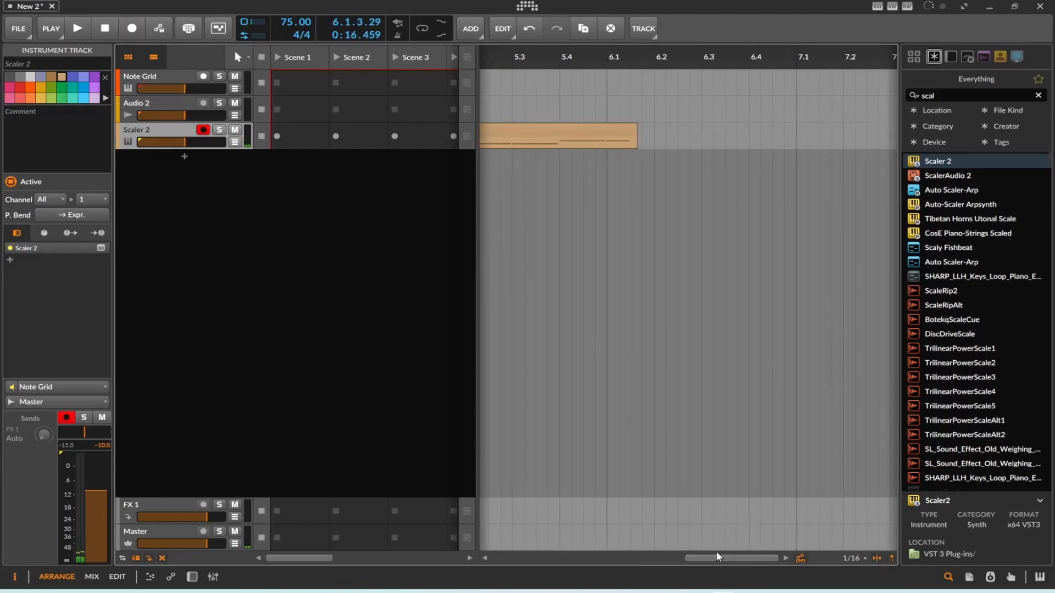
# Select the newly recorded Scaler 2 clip and examine its notes along the arranger timeline.
pyautogui.moveTo(716, 557); pyautogui.dragTo(575, 558)
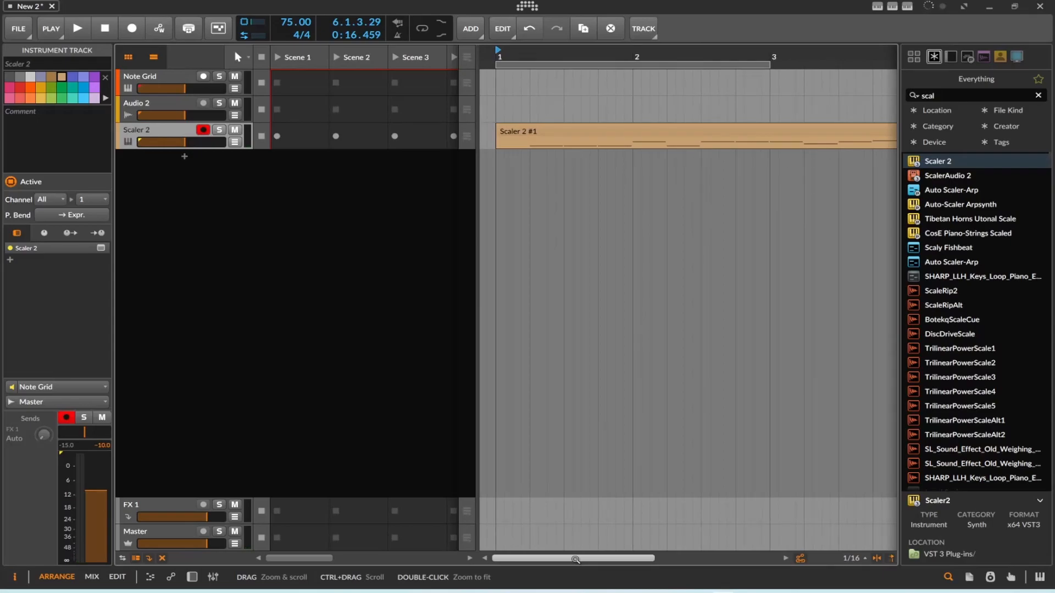
pyautogui.click(583, 134)
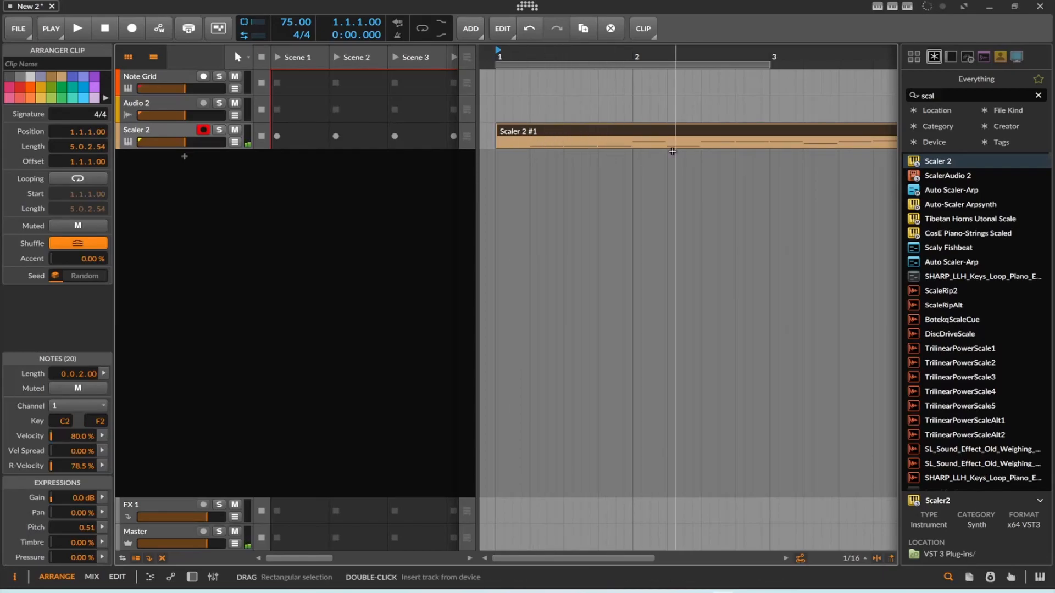
pyautogui.moveTo(552, 558); pyautogui.dragTo(635, 558)
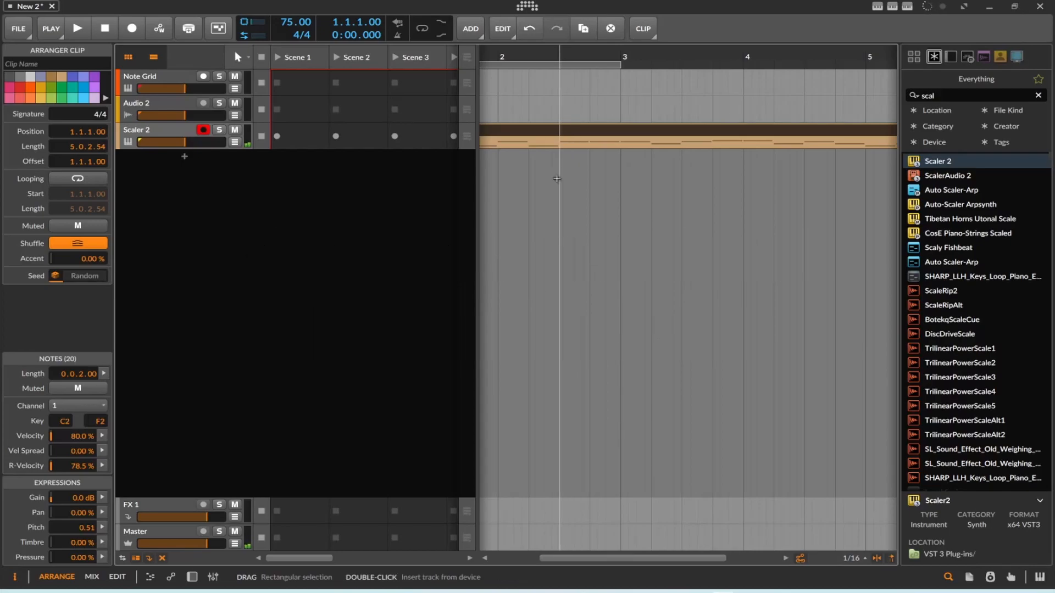
# Show the Note Grid device and save it to the library as a preset named ScalerNoteplayer.
pyautogui.doubleClick(177, 76)
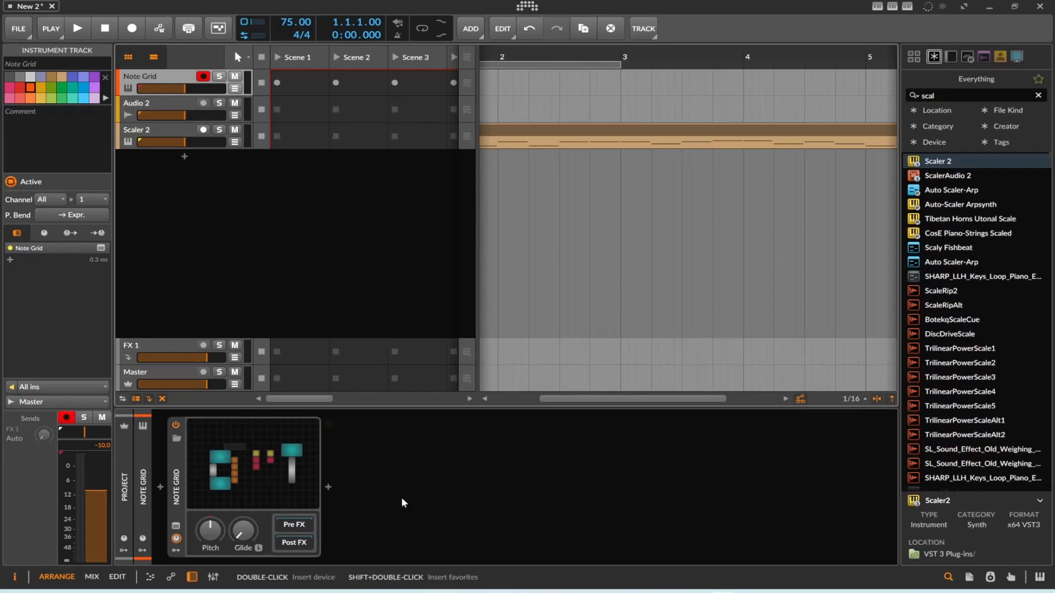
pyautogui.rightClick(173, 475)
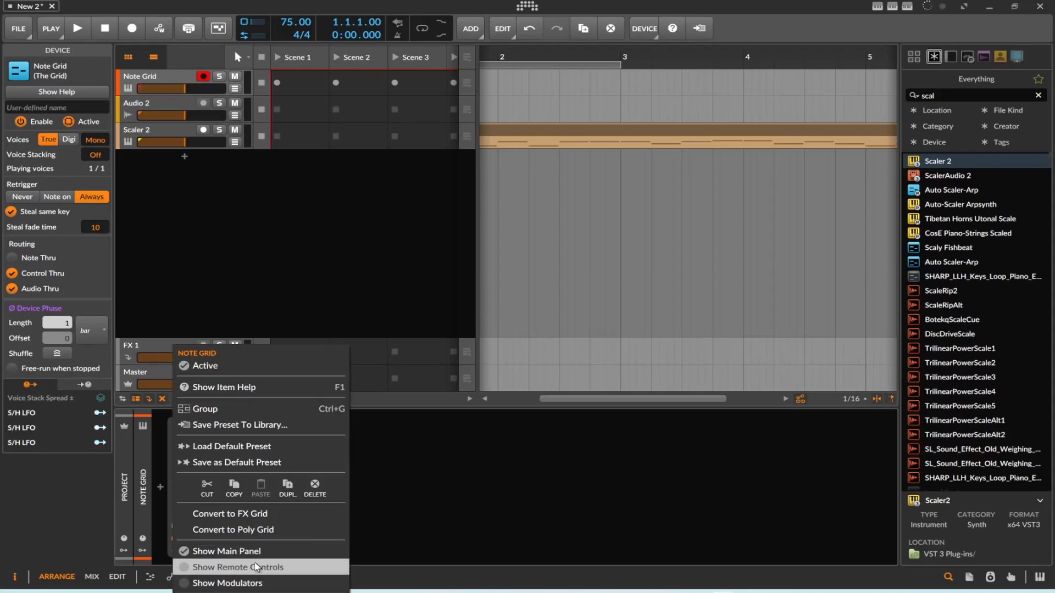
pyautogui.click(239, 425)
pyautogui.write('Scaler')
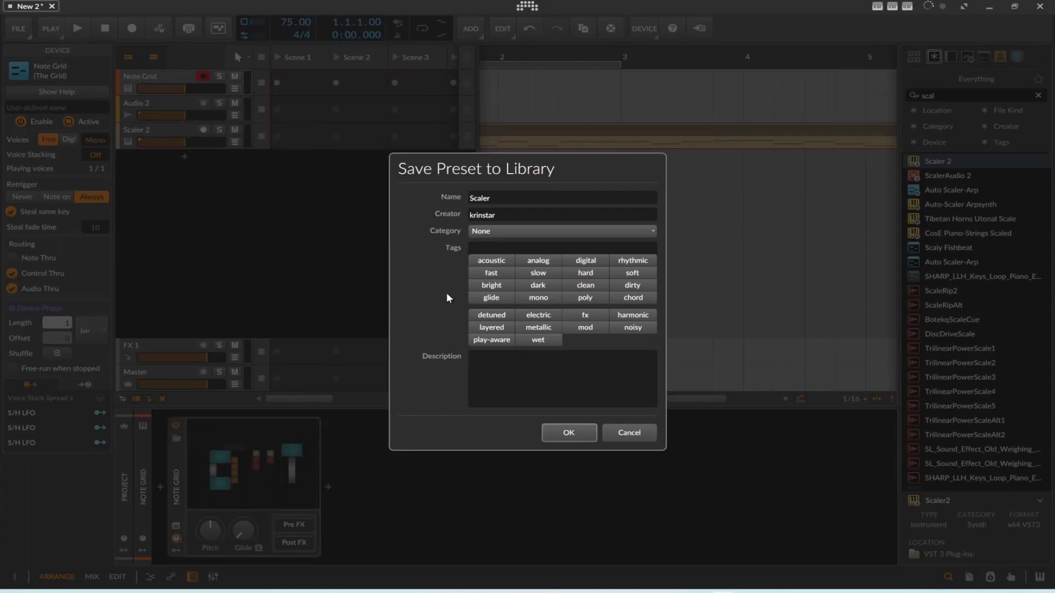
pyautogui.write('Noteplayer')
pyautogui.click(568, 433)
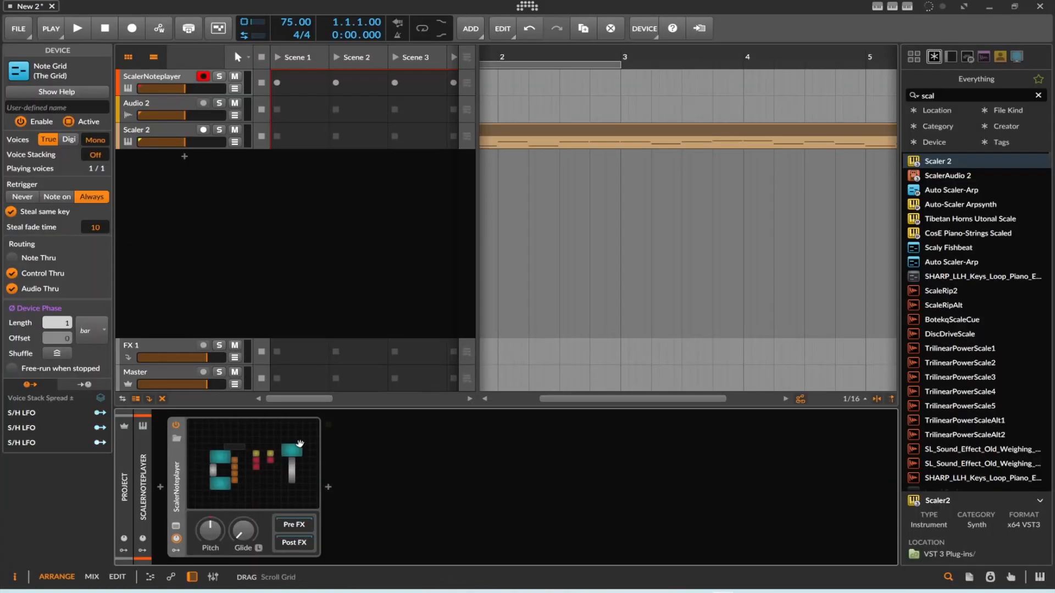